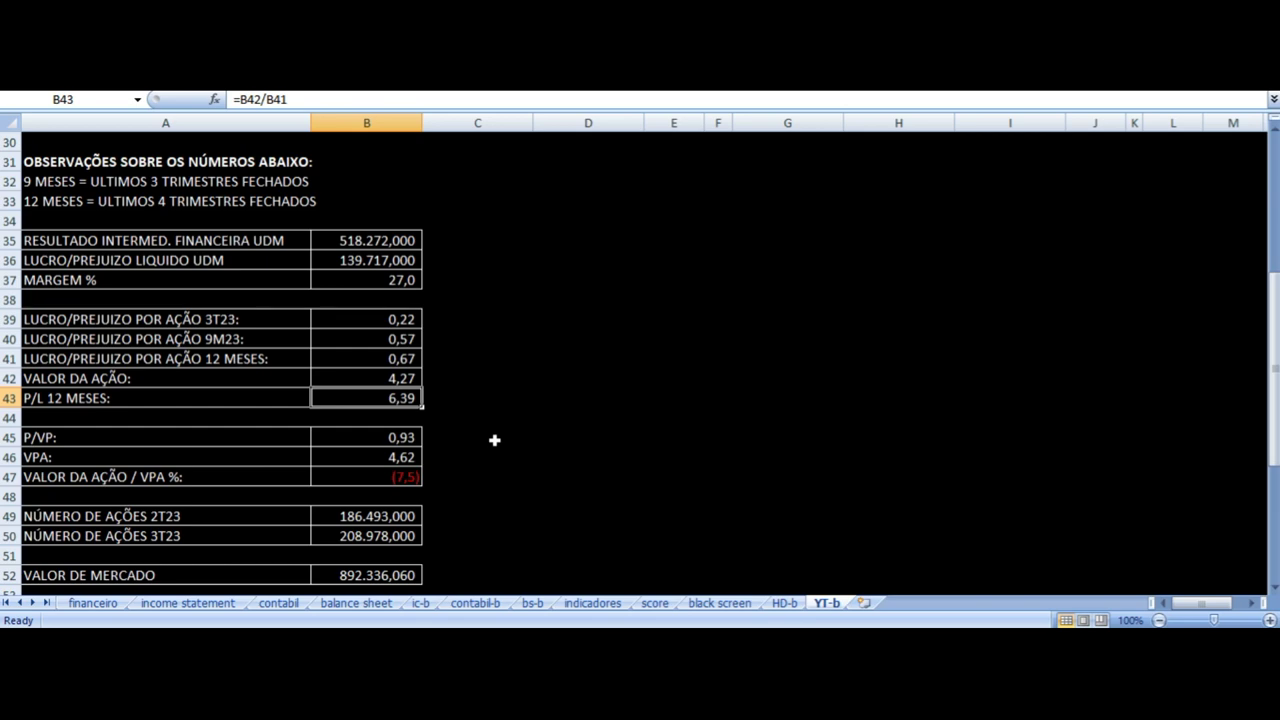
Review the 9M22 versus 9M23 revenue and profit variations, including the VAR % column and the DRE RESUMIDA table
scroll(500, 455, up, 6)
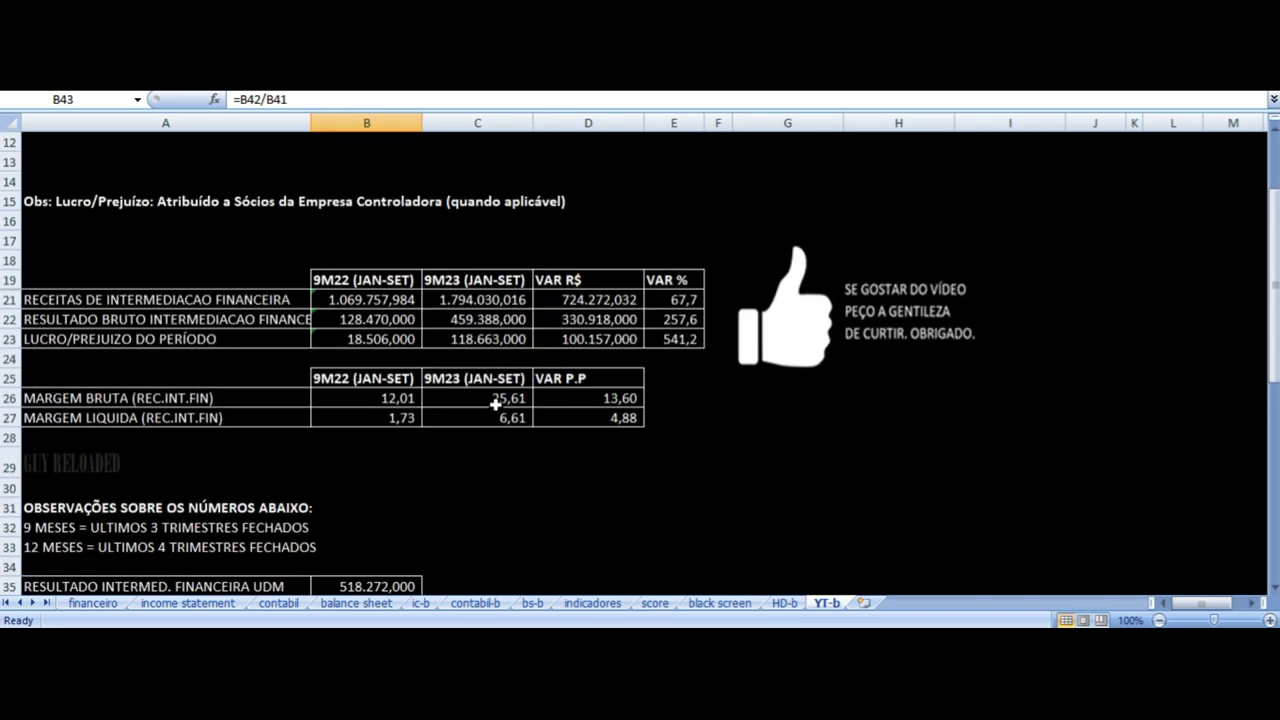
click(662, 344)
click(670, 299)
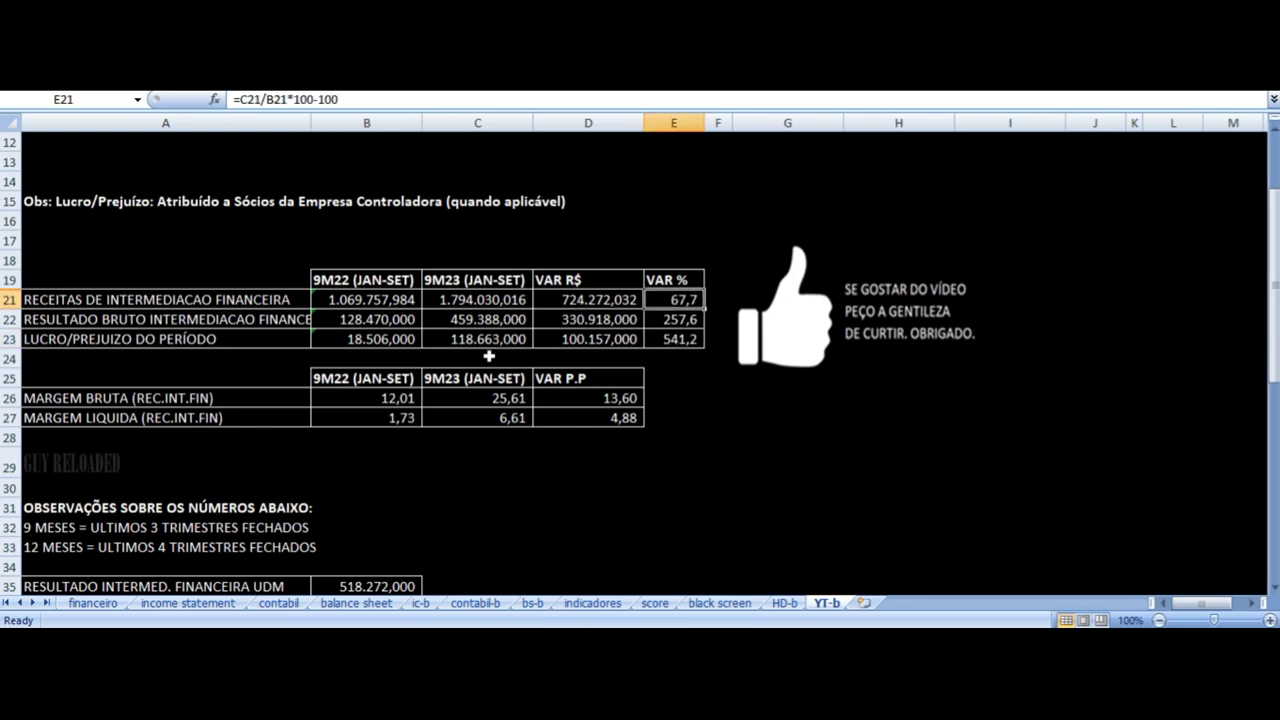
scroll(488, 357, down, 20)
scroll(488, 357, up, 1)
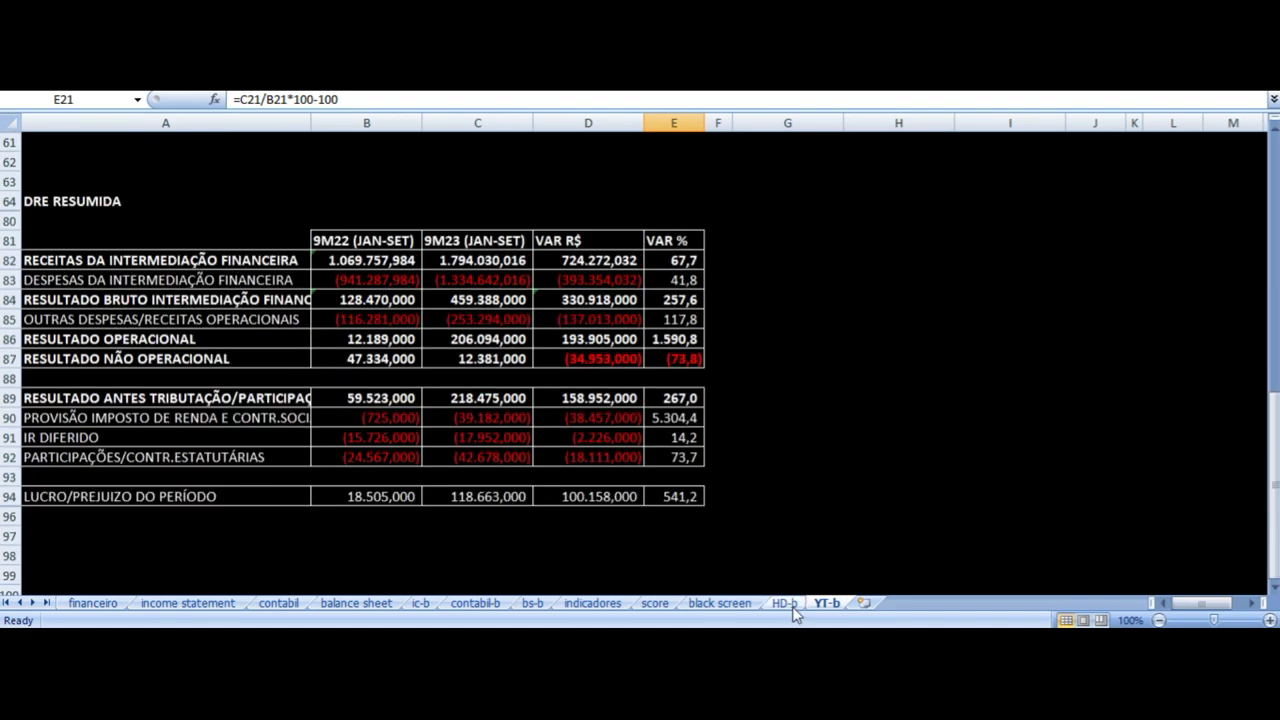
Open the HD-b sheet, then switch to the Yahoo Finance chart of PINE4.SA and set its interval to 1 month
click(784, 603)
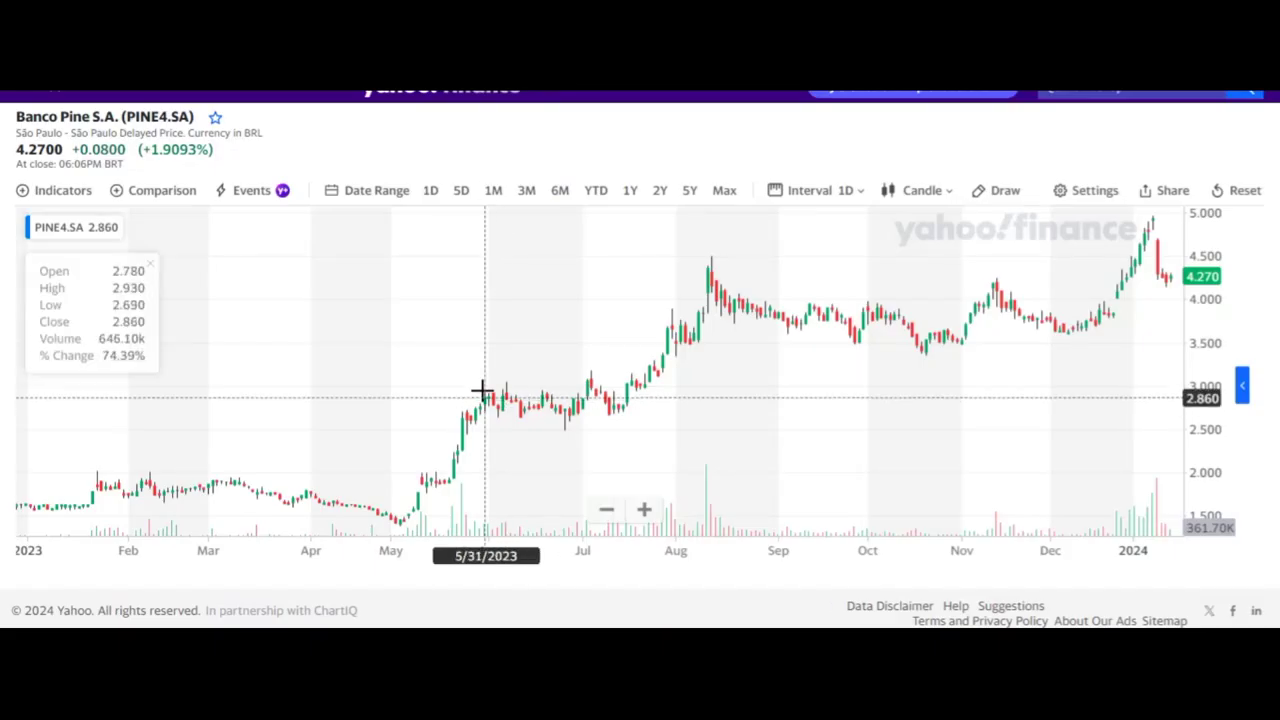
scroll(480, 391, down, 6)
click(810, 192)
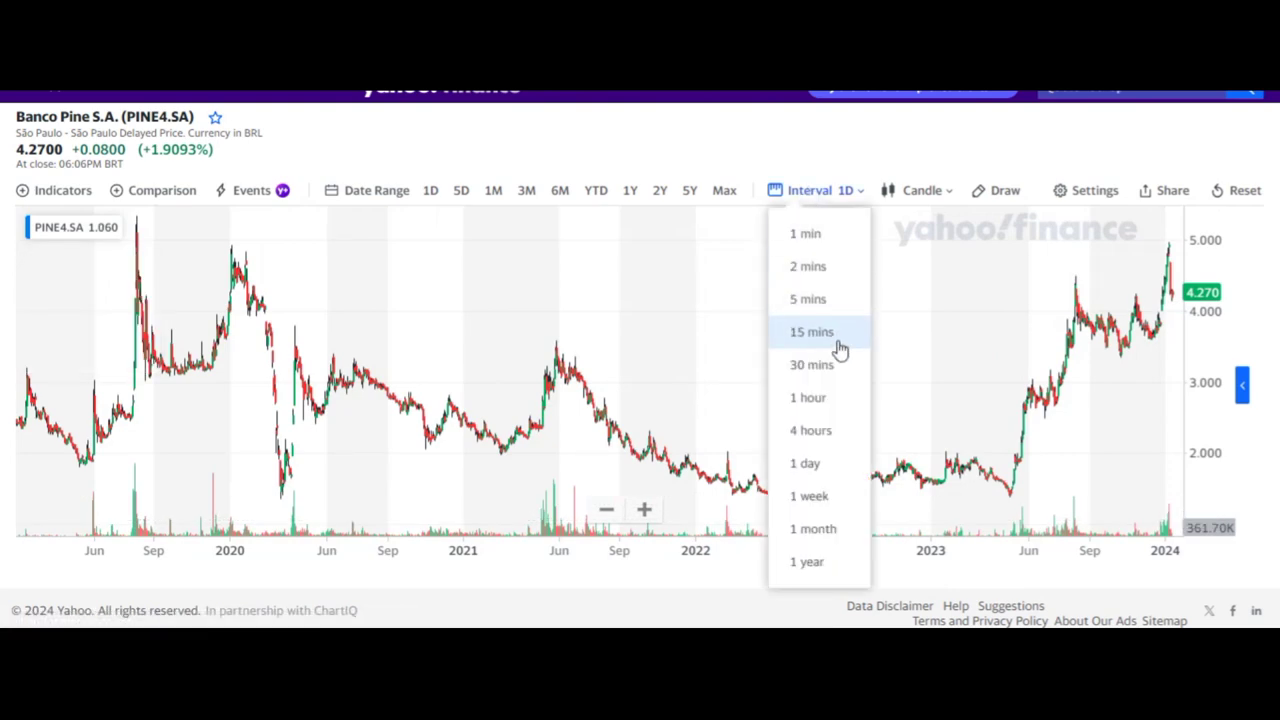
click(812, 530)
scroll(438, 371, down, 3)
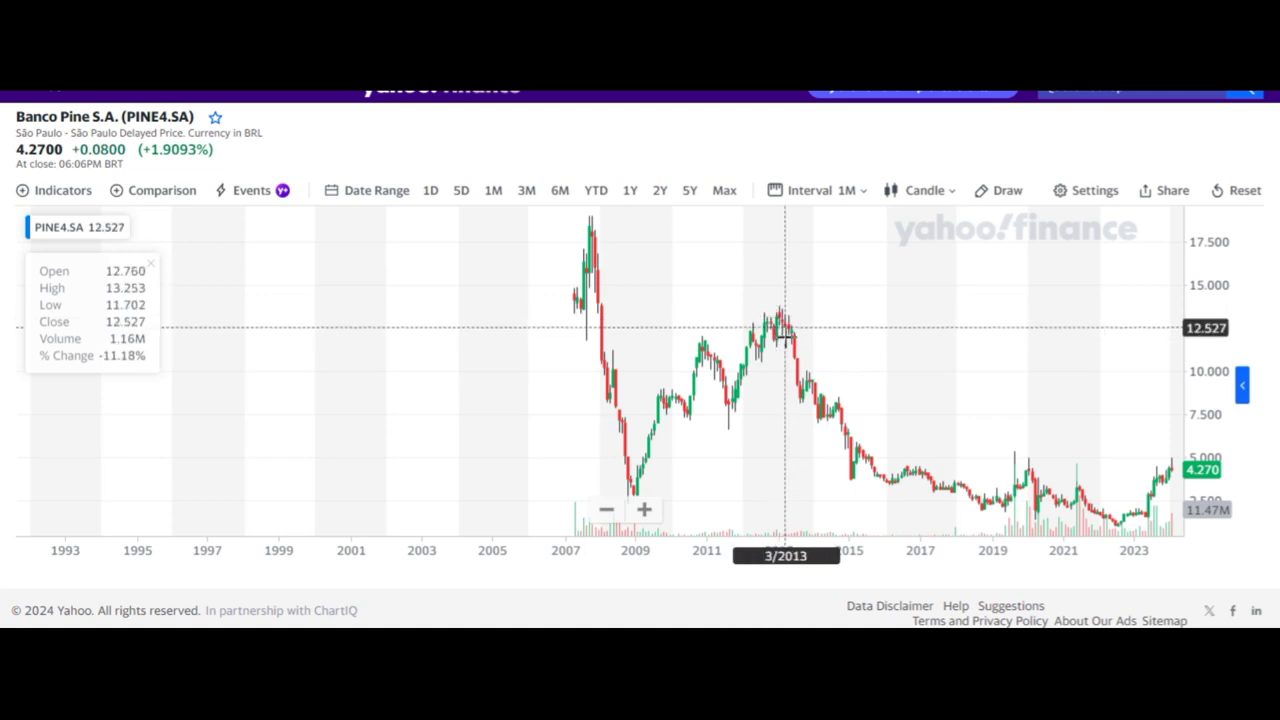
scroll(782, 335, up, 3)
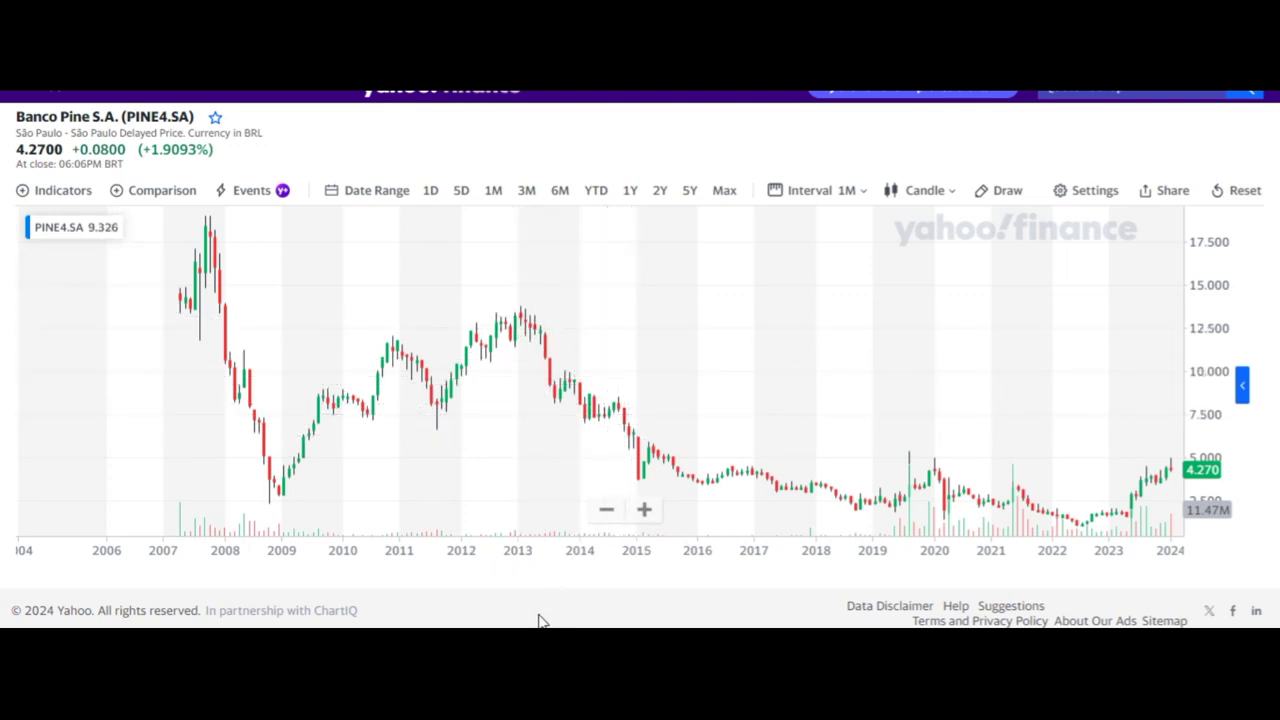
Return to the HD-b sheet in Excel and examine the 2013 revenue and net profit in the ANOS table
key(alt+Tab)
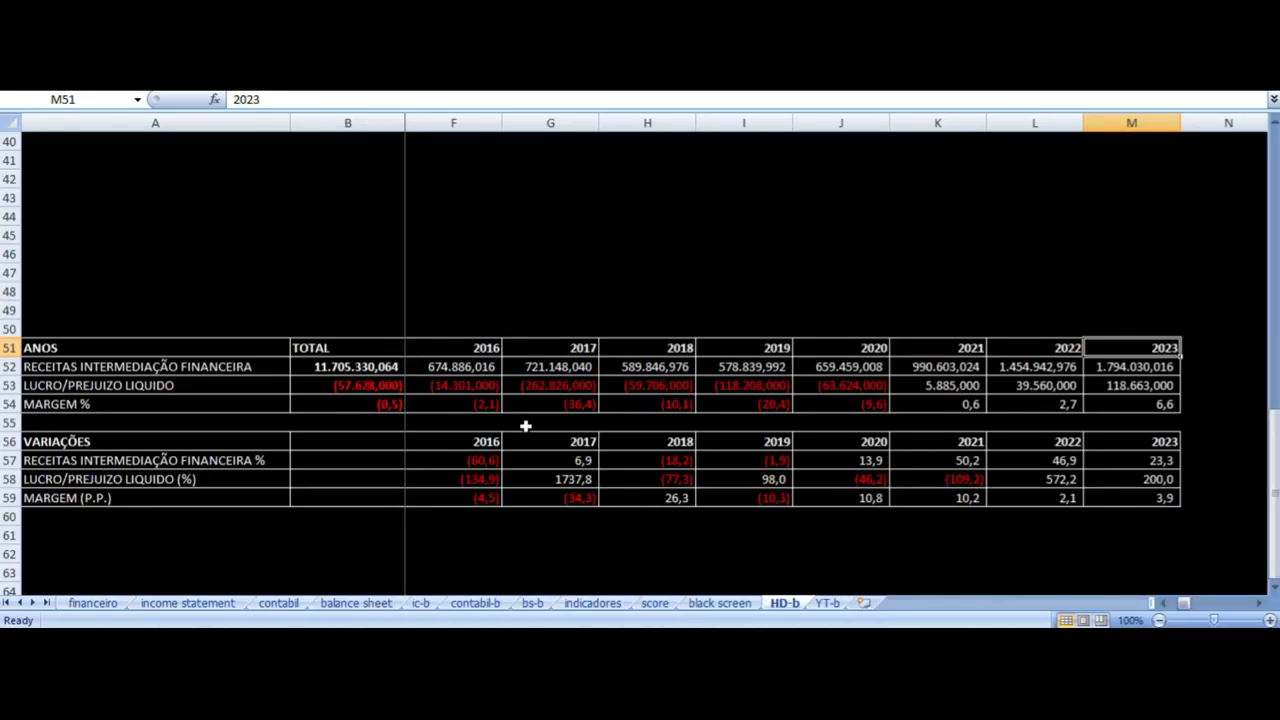
click(471, 350)
key(Left)
key(Left)
key(Left)
key(Left)
key(Left)
key(Right)
key(Right)
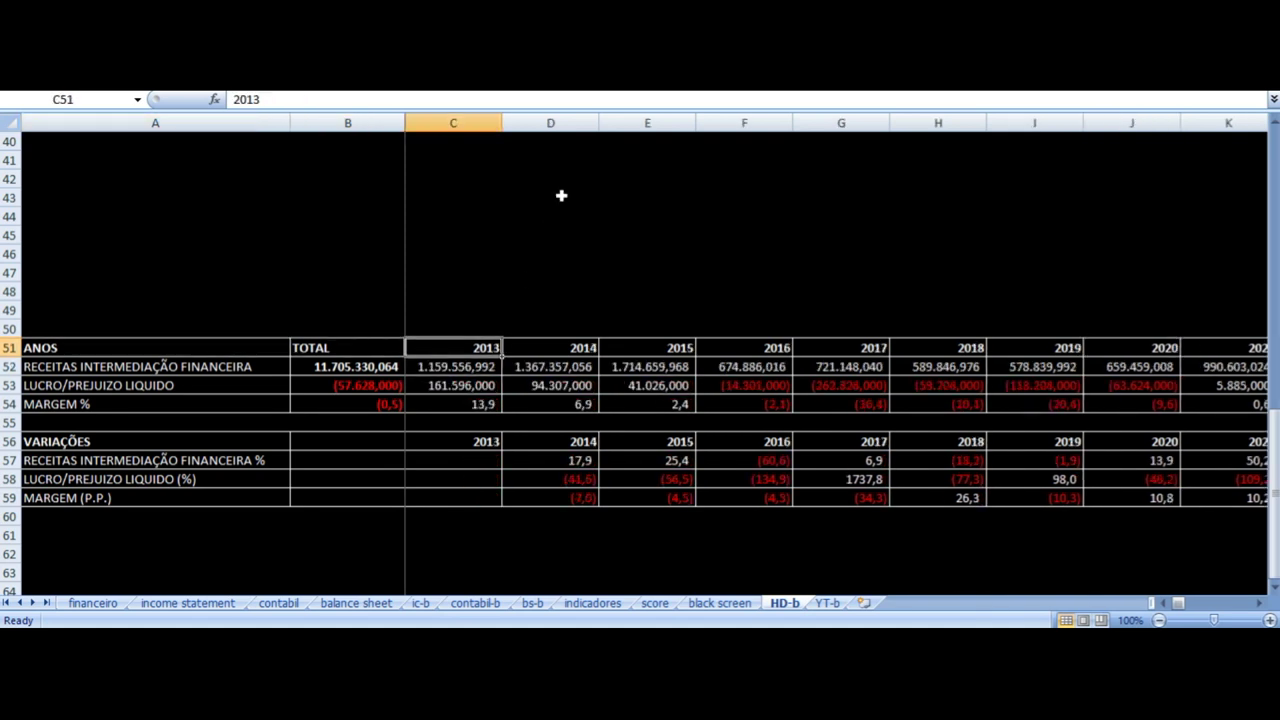
key(Down)
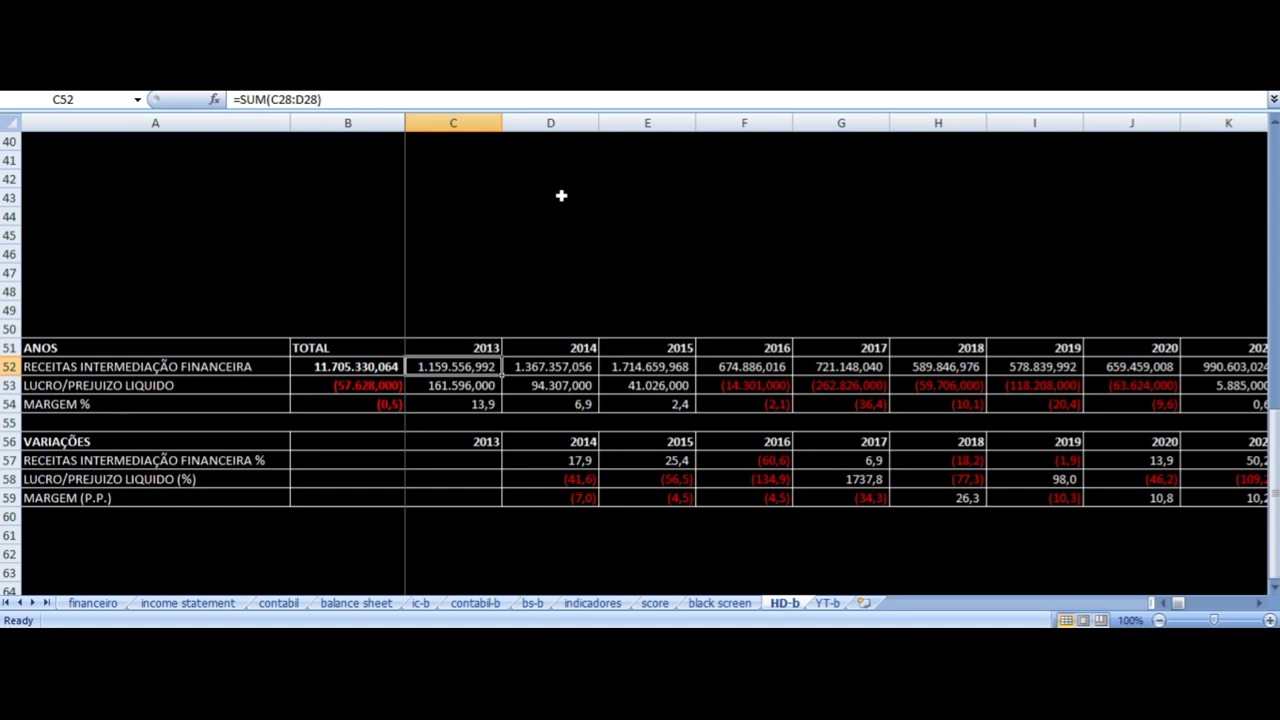
key(Down)
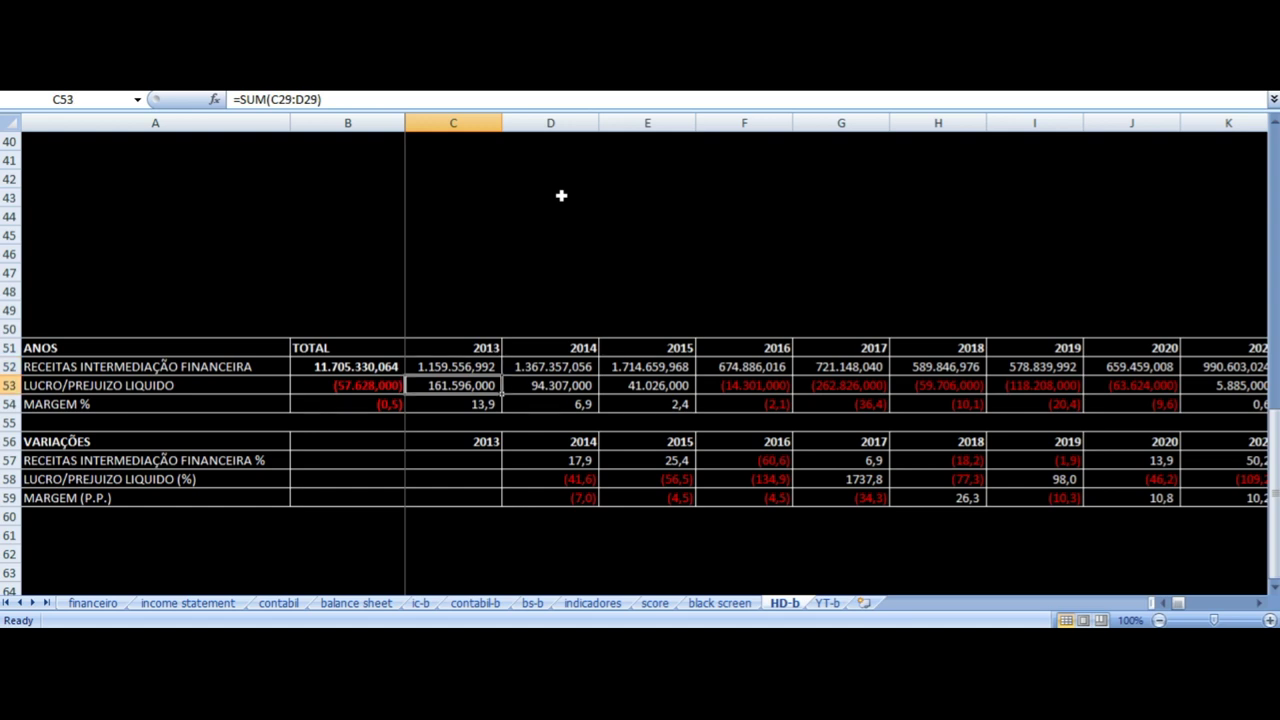
Compare the 2014 RECEITAS INTERMEDIAÇÃO FINANCEIRA with 2013 and check its percentage variation
key(Up)
key(Right)
key(Up)
key(Down)
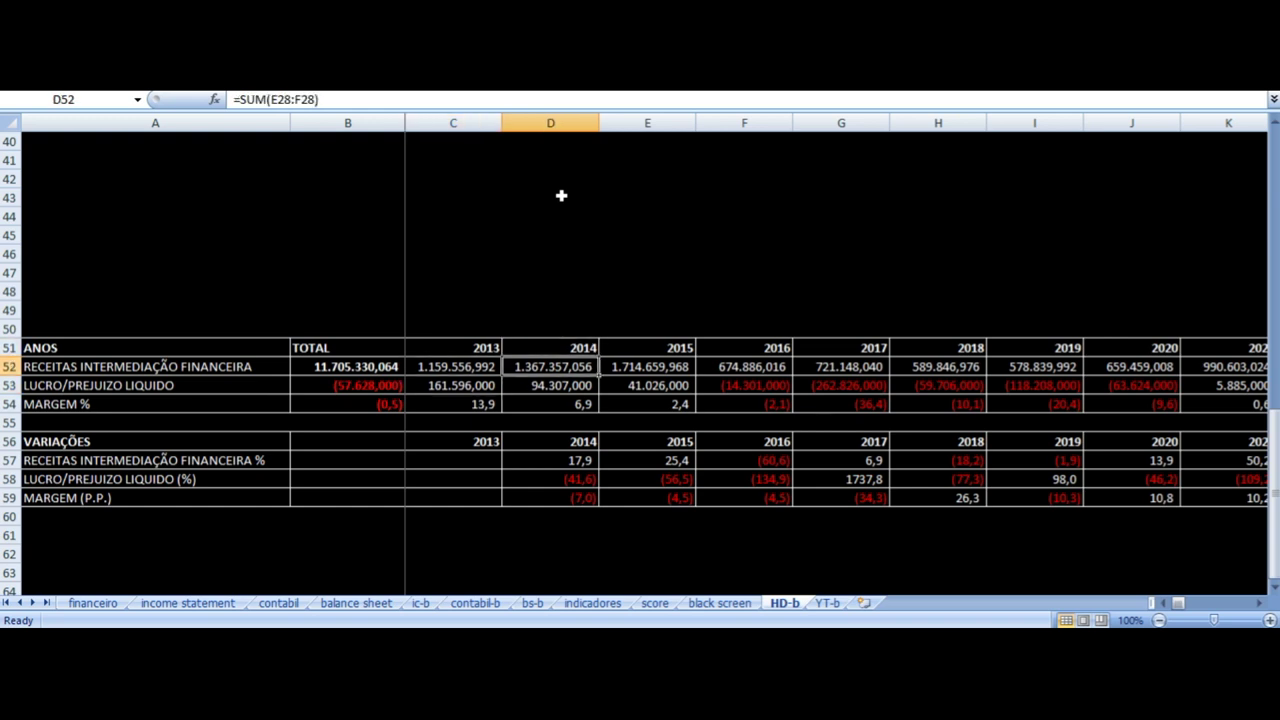
key(Left)
key(Right)
key(Down)
key(Down)
key(Down)
key(Down)
key(Down)
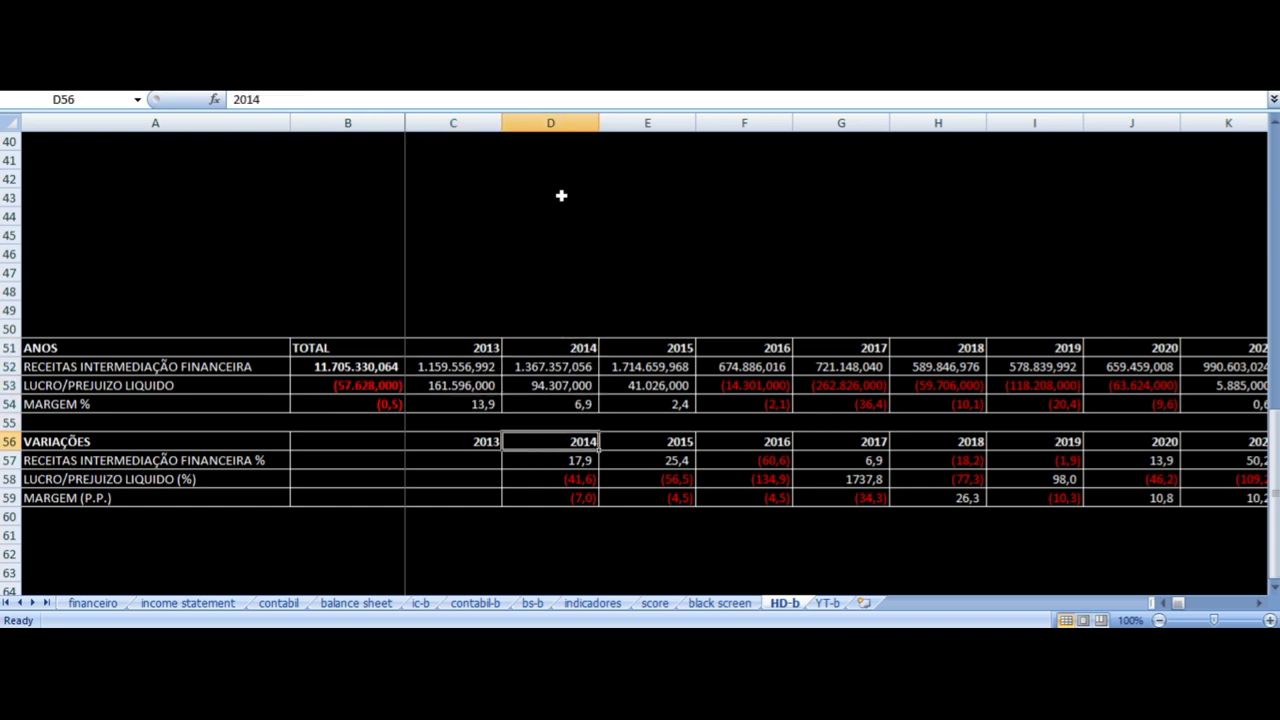
key(Up)
key(Up)
key(Up)
key(Up)
key(Up)
Compare the 2014 LUCRO/PREJUIZO LIQUIDO with 2013 and check its variation in the VARIAÇÕES table
key(Left)
key(Down)
key(Right)
key(Down)
key(Down)
key(Down)
key(Down)
key(Down)
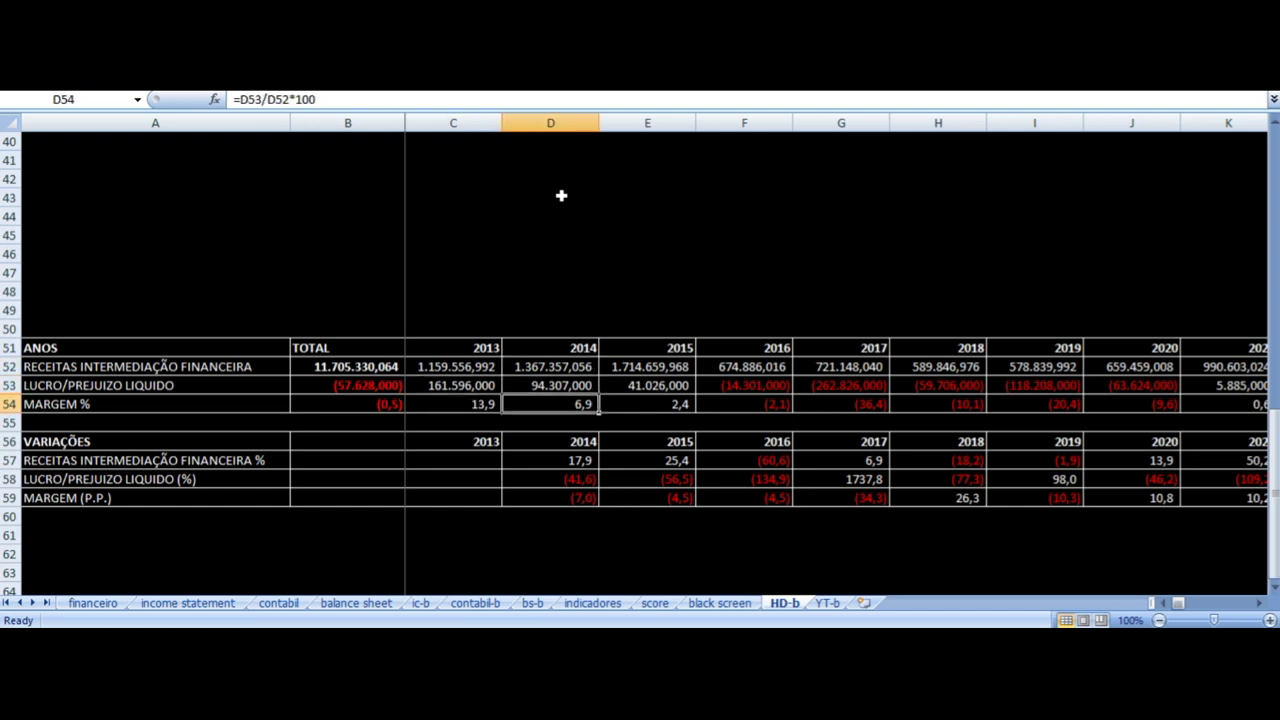
key(Up)
key(Up)
key(Up)
key(Up)
key(Up)
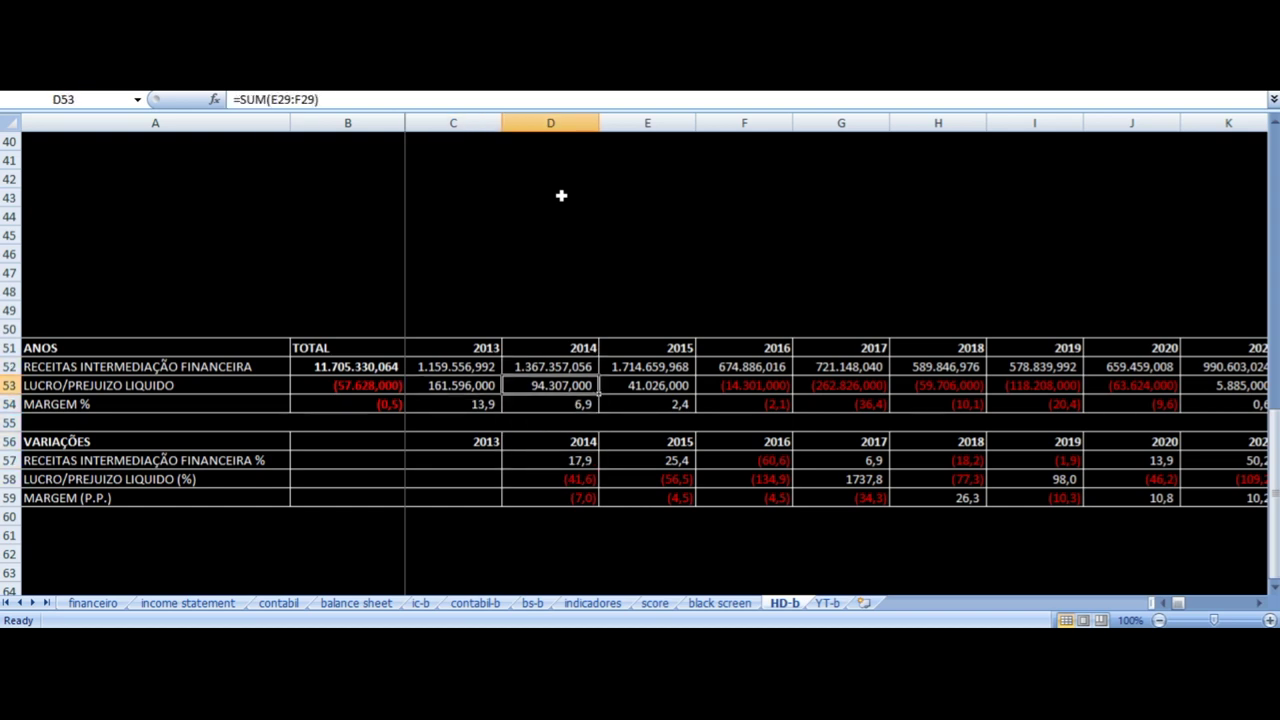
key(Left)
key(Right)
Compare the 2015 RECEITAS INTERMEDIAÇÃO FINANCEIRA with 2014 and check its percentage variation
key(Right)
key(Up)
key(Up)
key(Down)
key(Down)
key(Down)
key(Down)
key(Down)
key(Down)
key(Up)
key(Up)
key(Up)
key(Up)
key(Up)
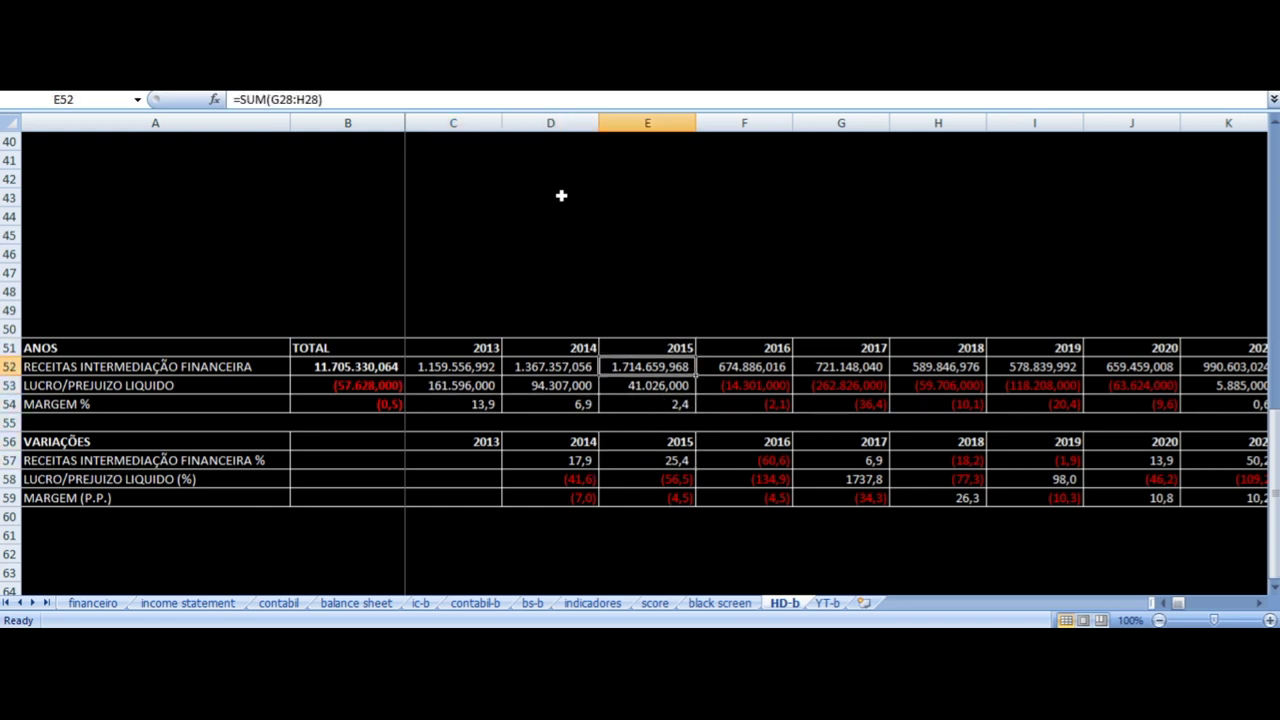
key(Left)
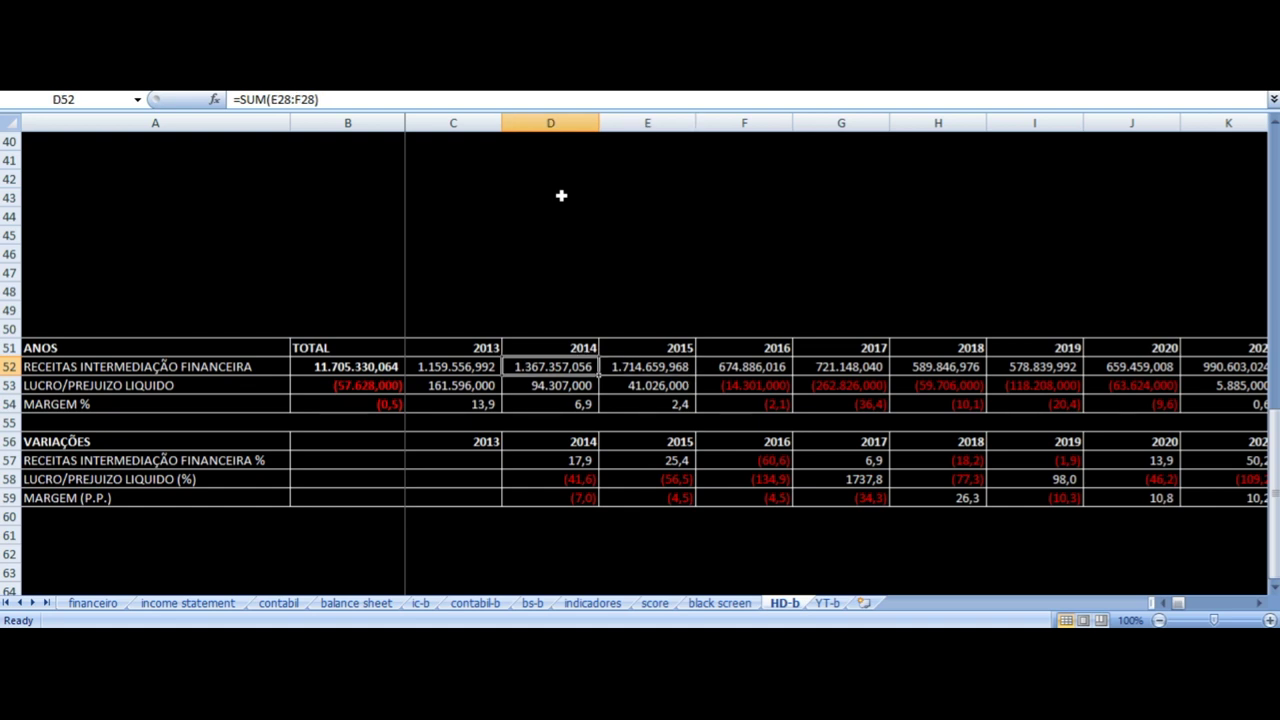
key(Right)
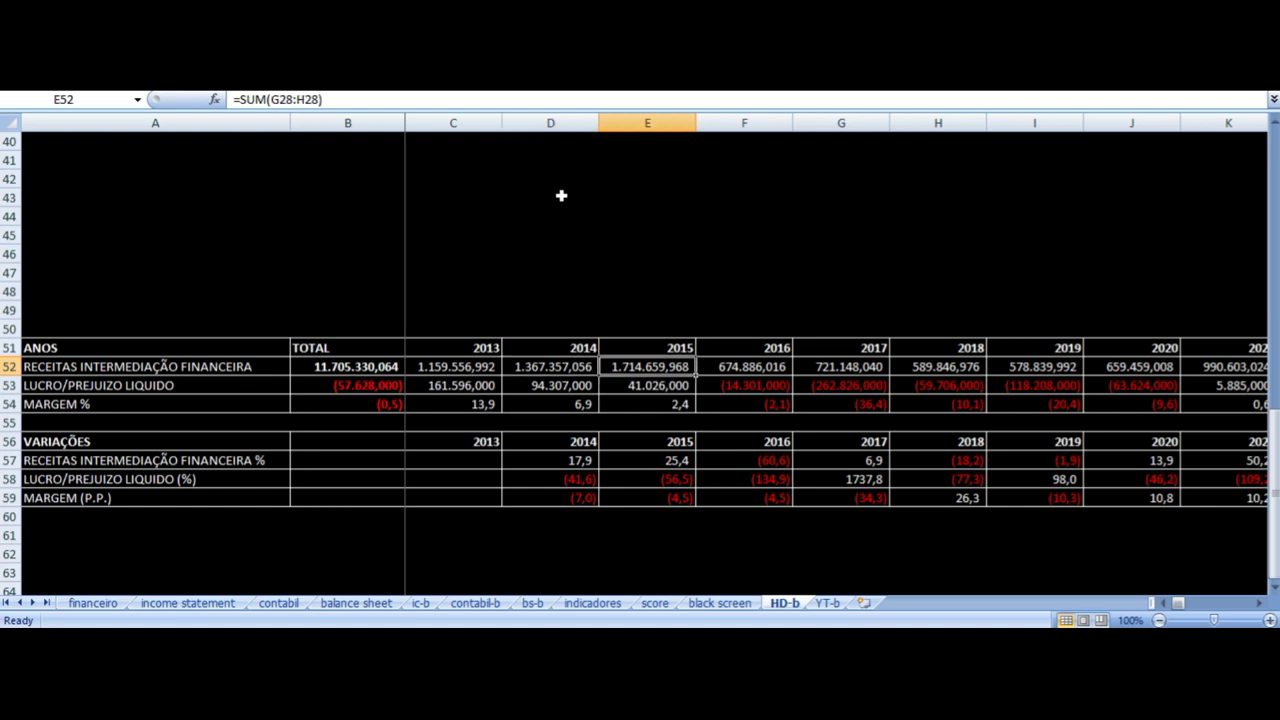
Check the 2015 net profit variation and compare the 2015 LUCRO/PREJUIZO LIQUIDO with 2014
key(Down)
key(Down)
key(Down)
key(Down)
key(Down)
key(Down)
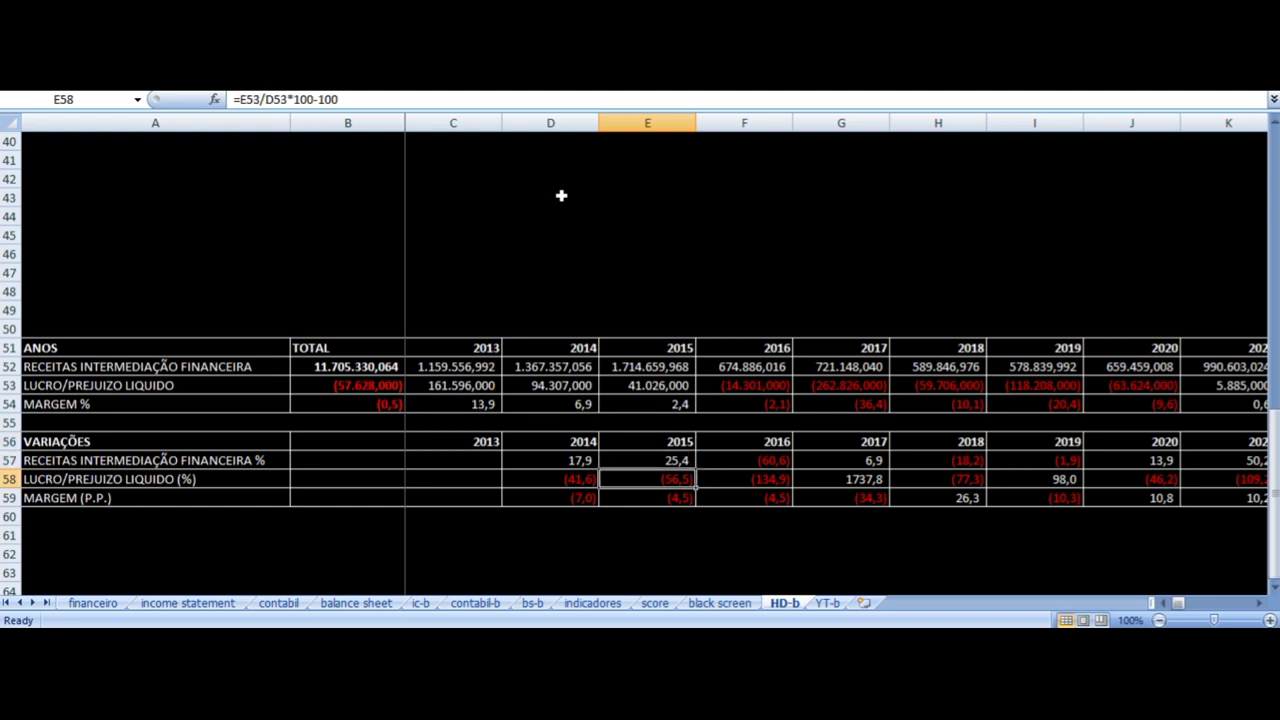
key(Up)
key(Up)
key(Up)
key(Up)
key(Up)
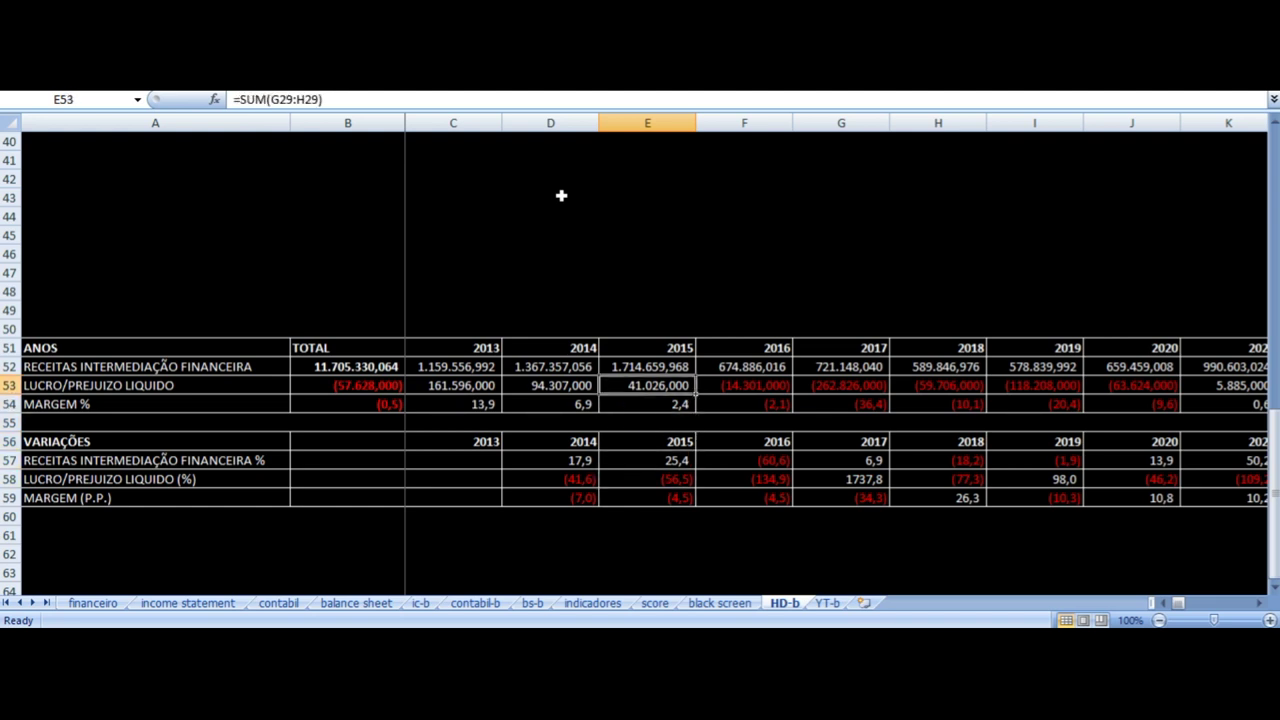
key(Left)
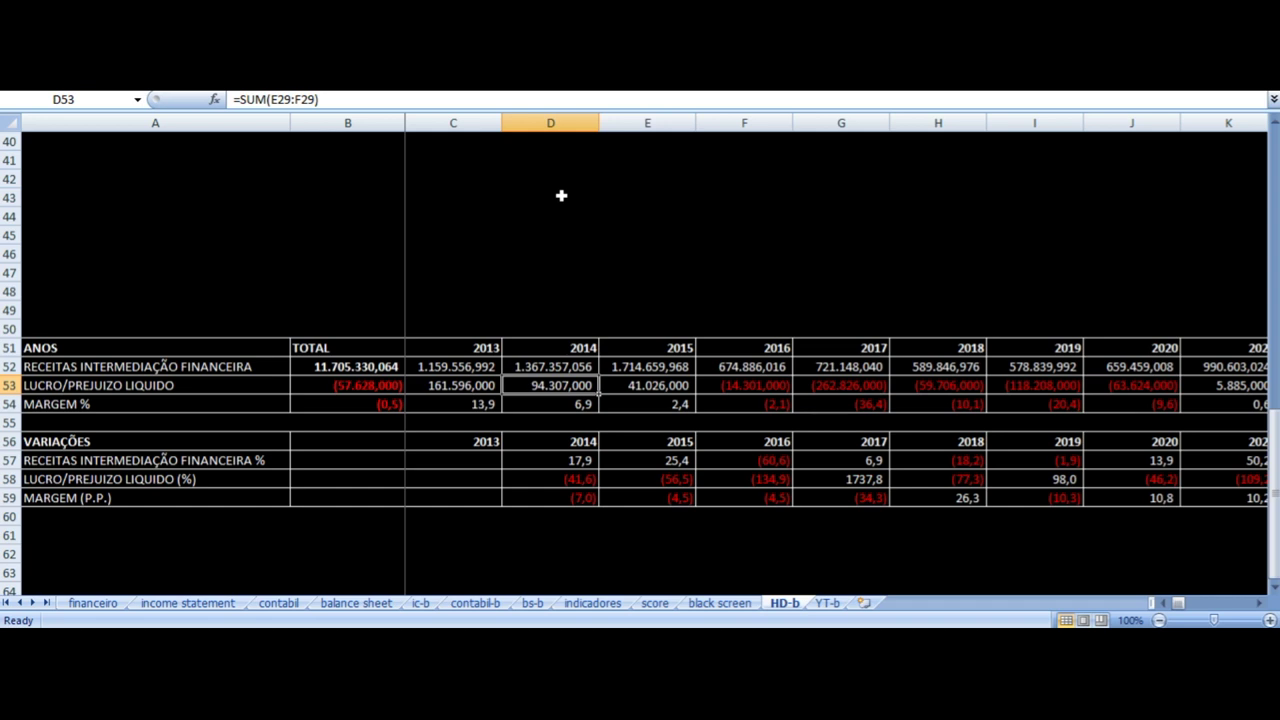
key(Right)
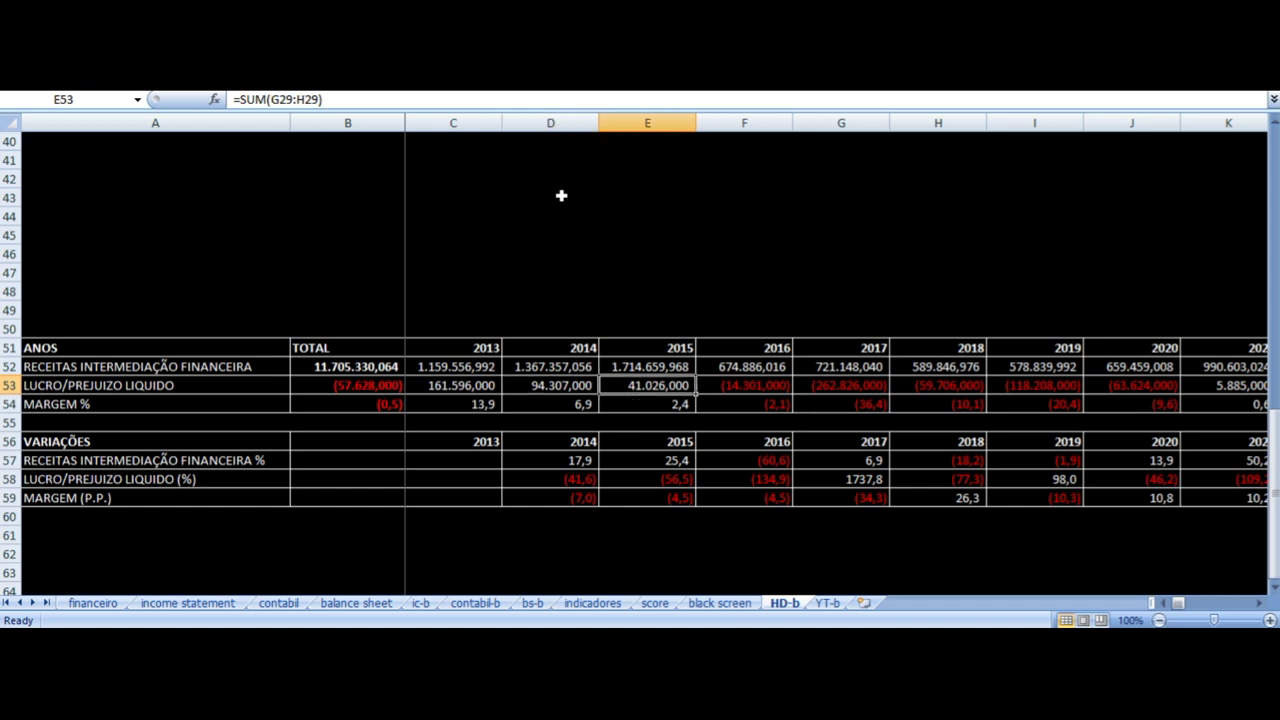
Compare the 2016 RECEITAS INTERMEDIAÇÃO FINANCEIRA with 2015 and check its percentage variation
key(Up)
key(Up)
key(Right)
key(Down)
key(Left)
key(Right)
key(Down)
key(Down)
key(Down)
key(Down)
key(Down)
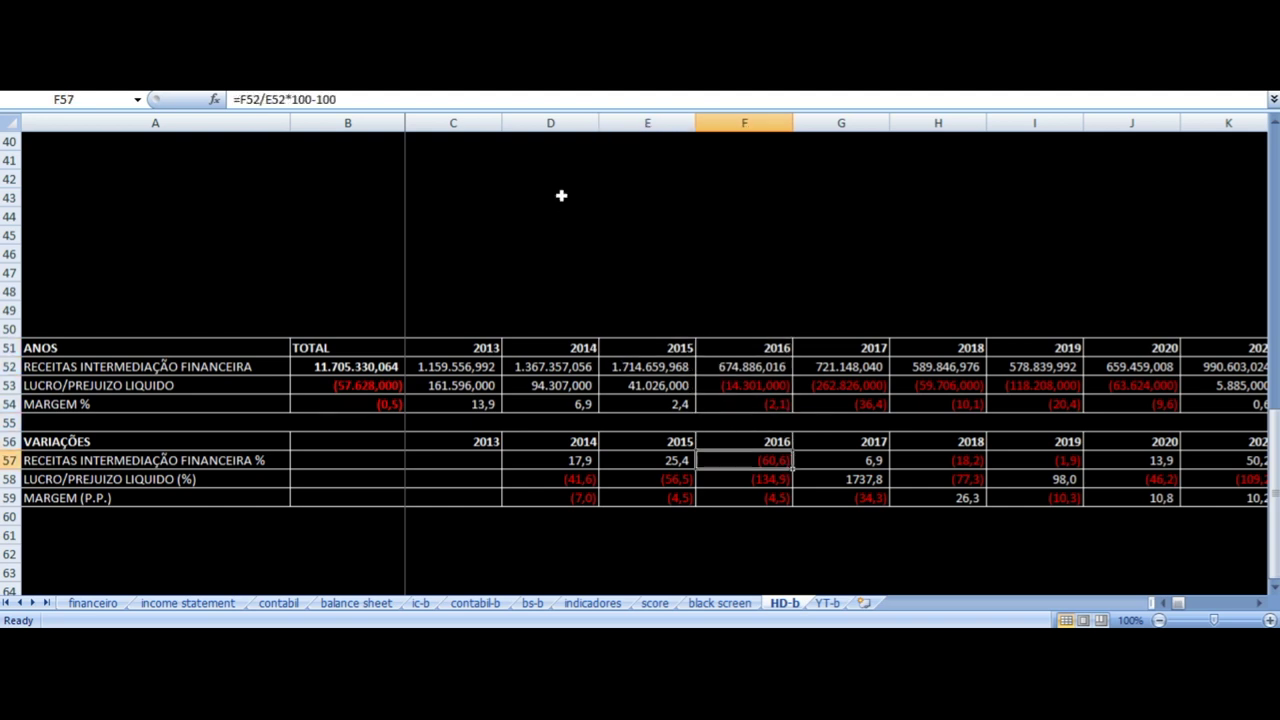
Compare the 2016 LUCRO/PREJUIZO LIQUIDO with the 2015 net result
key(Up)
key(Up)
key(Up)
key(Up)
key(Left)
key(Right)
key(Up)
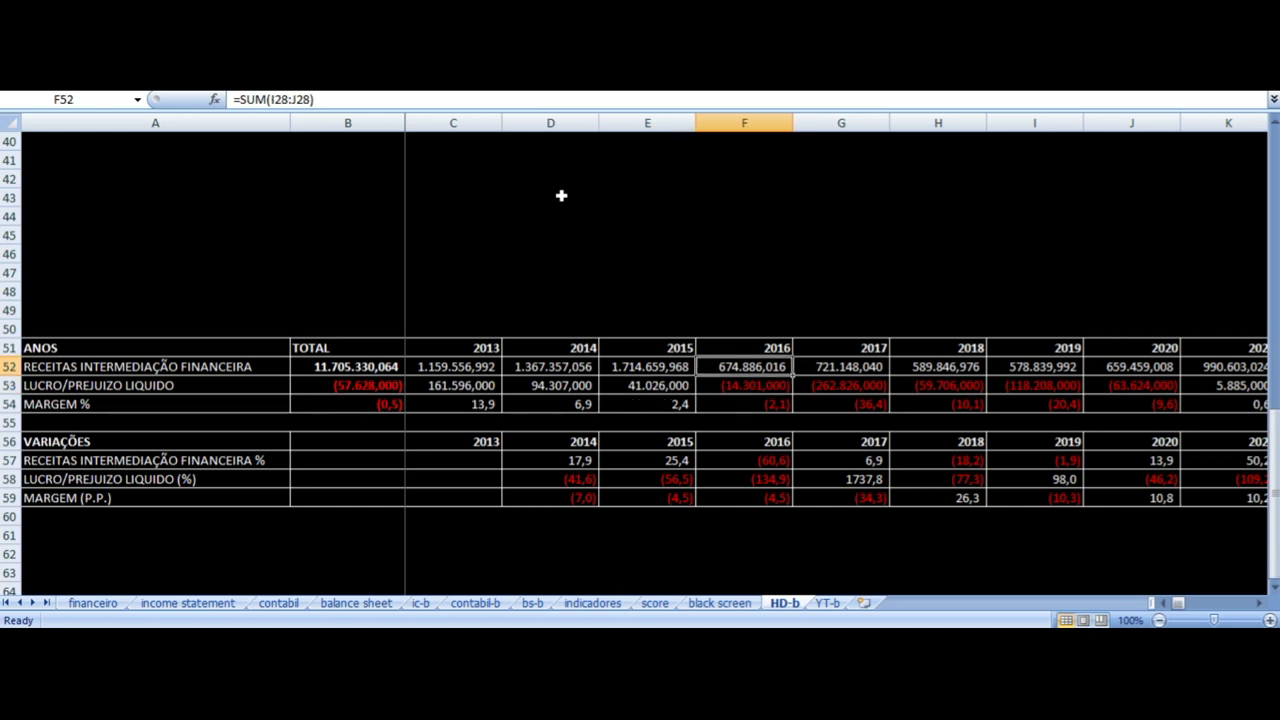
Examine the 2017 revenue, its percentage variation and the 2017 LUCRO/PREJUIZO LIQUIDO
key(Right)
key(Down)
key(Down)
key(Down)
key(Down)
key(Down)
key(Up)
key(Up)
key(Up)
key(Up)
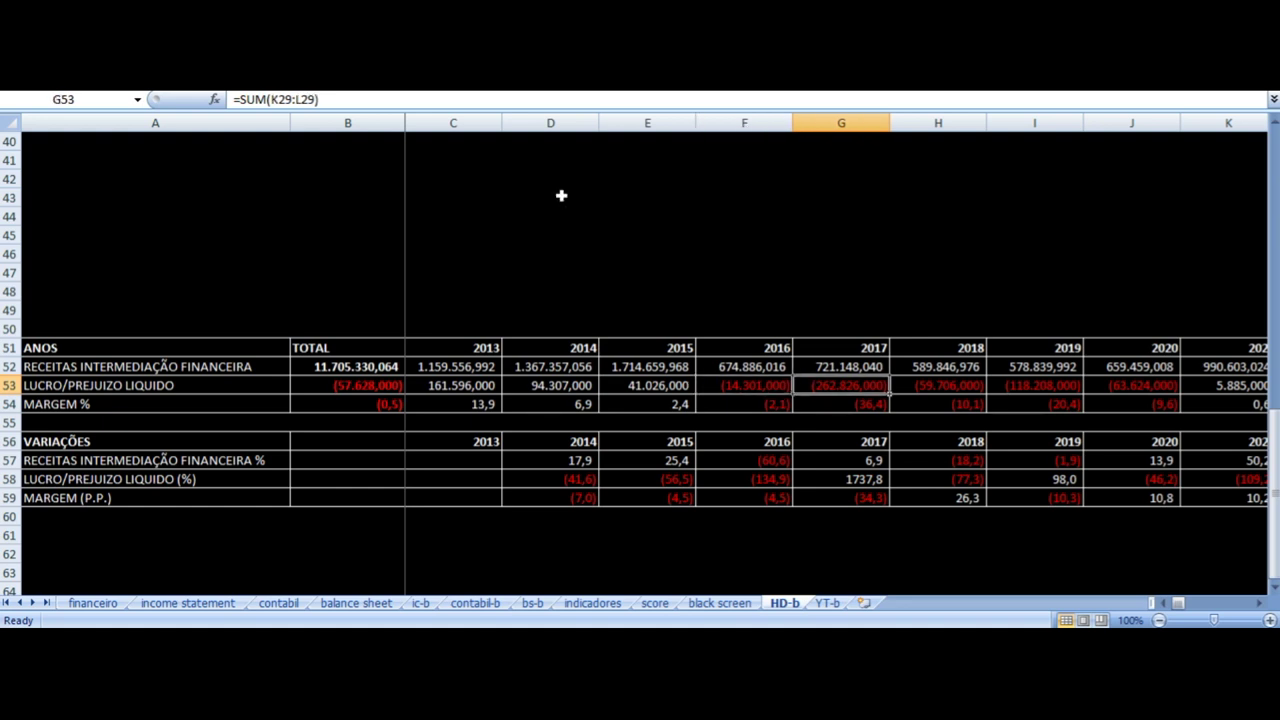
Examine the 2018 revenue and compare the 2018 LUCRO/PREJUIZO LIQUIDO with 2017
key(Right)
key(Up)
key(Down)
key(Down)
key(Up)
key(Up)
key(Down)
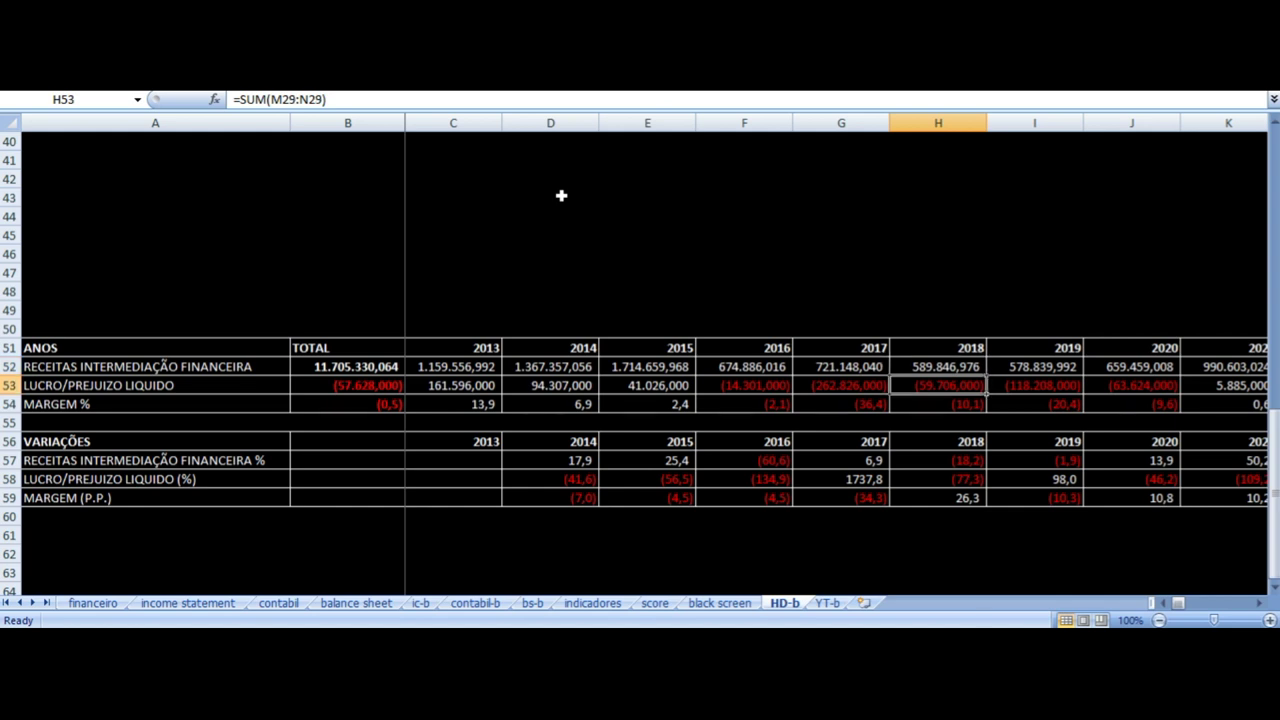
key(Left)
key(Right)
key(Up)
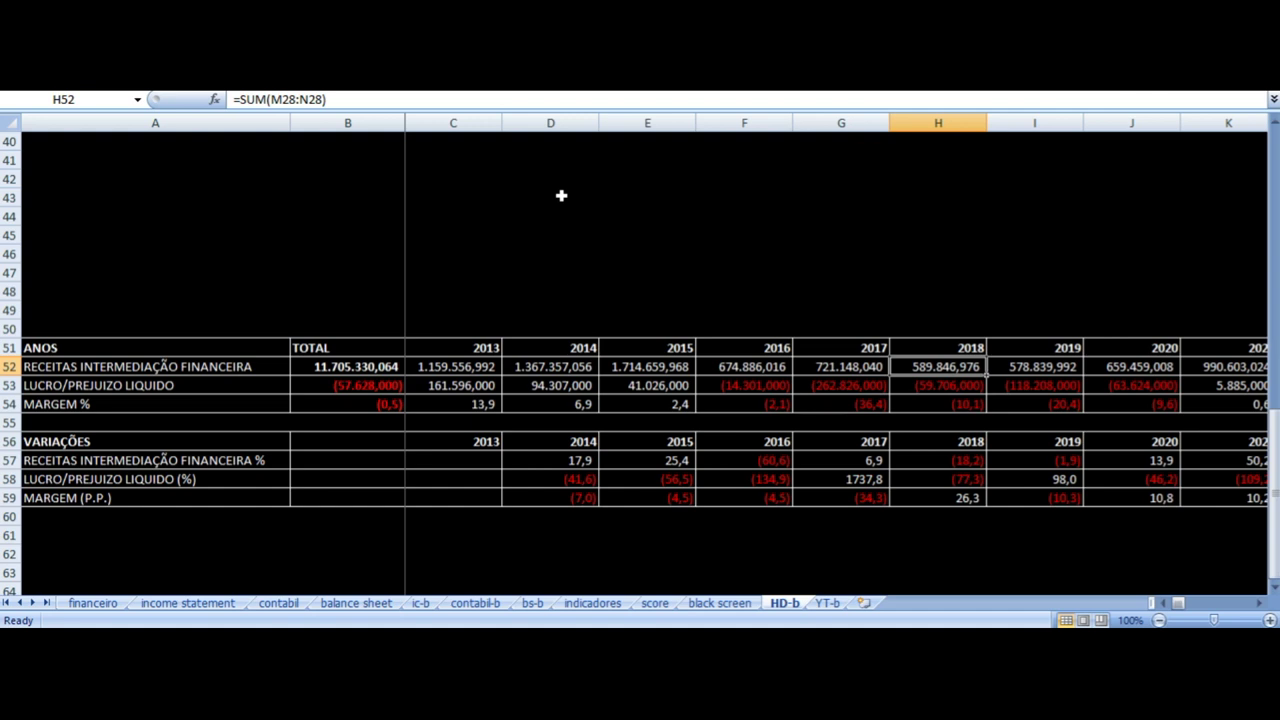
key(Down)
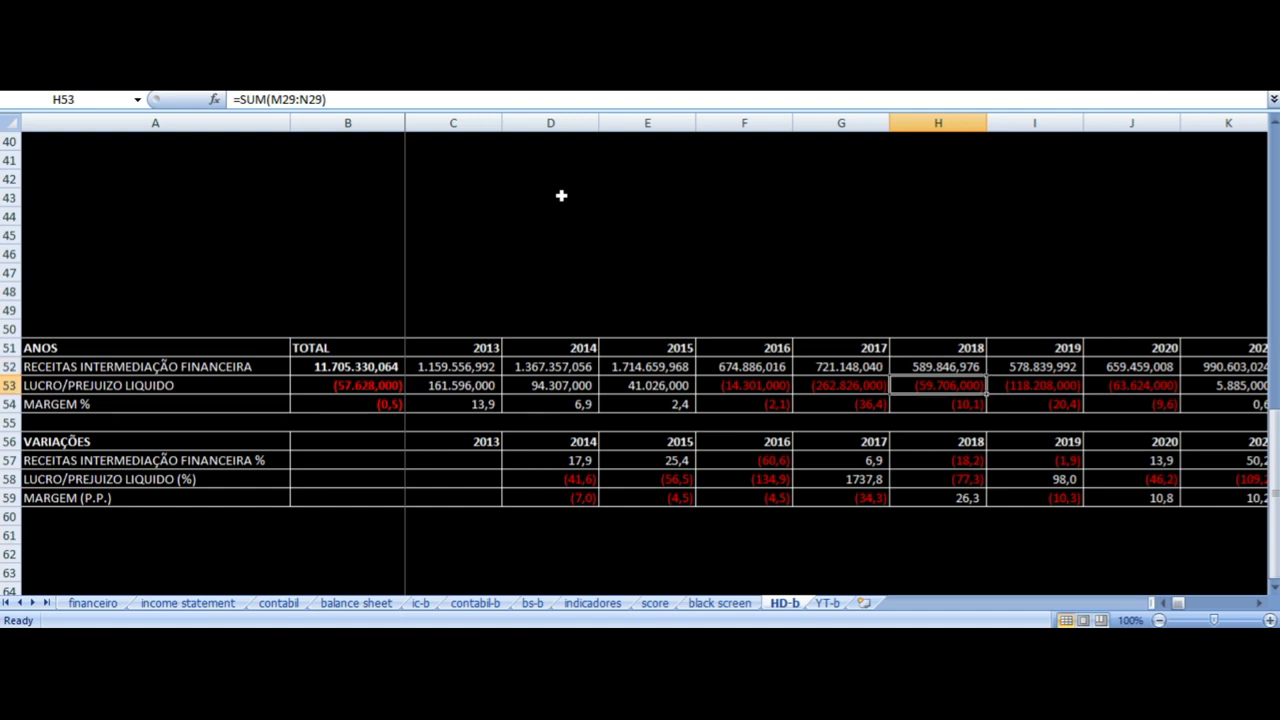
key(Left)
key(Right)
key(Up)
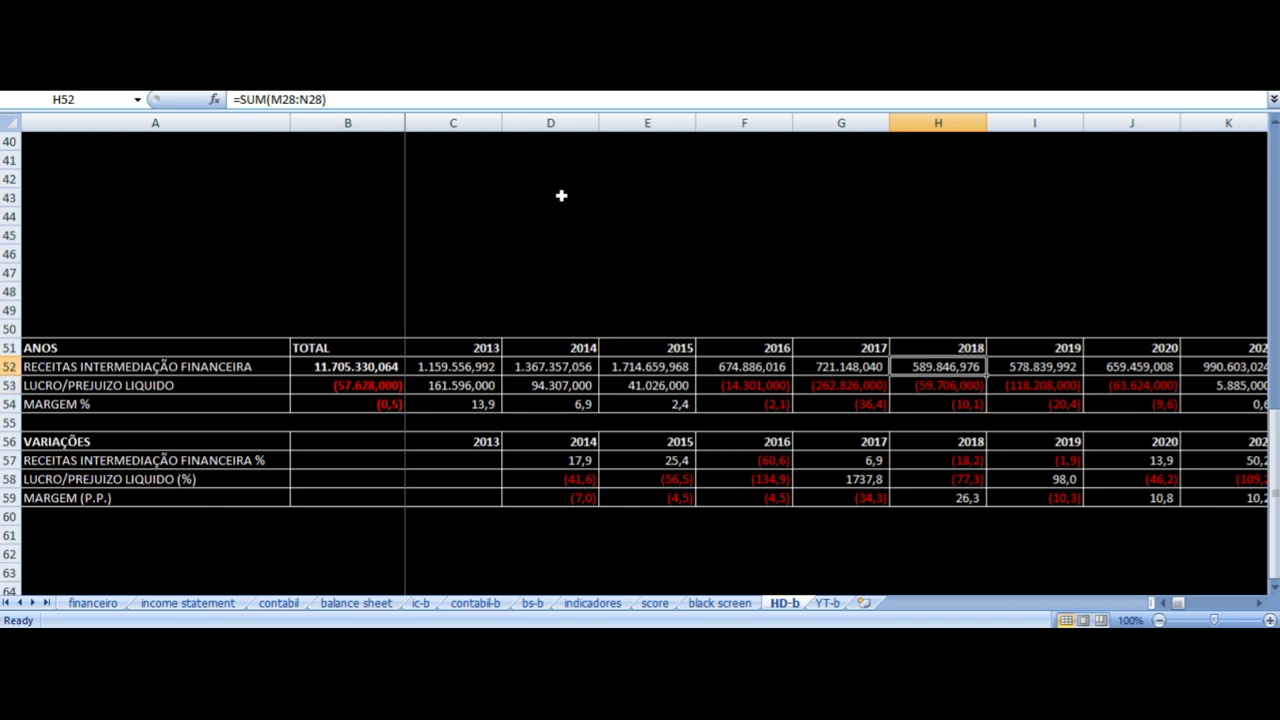
Compare the 2019 RECEITAS INTERMEDIAÇÃO FINANCEIRA with 2018 and check its percentage variation
key(Down)
key(Right)
key(Up)
key(Left)
key(Right)
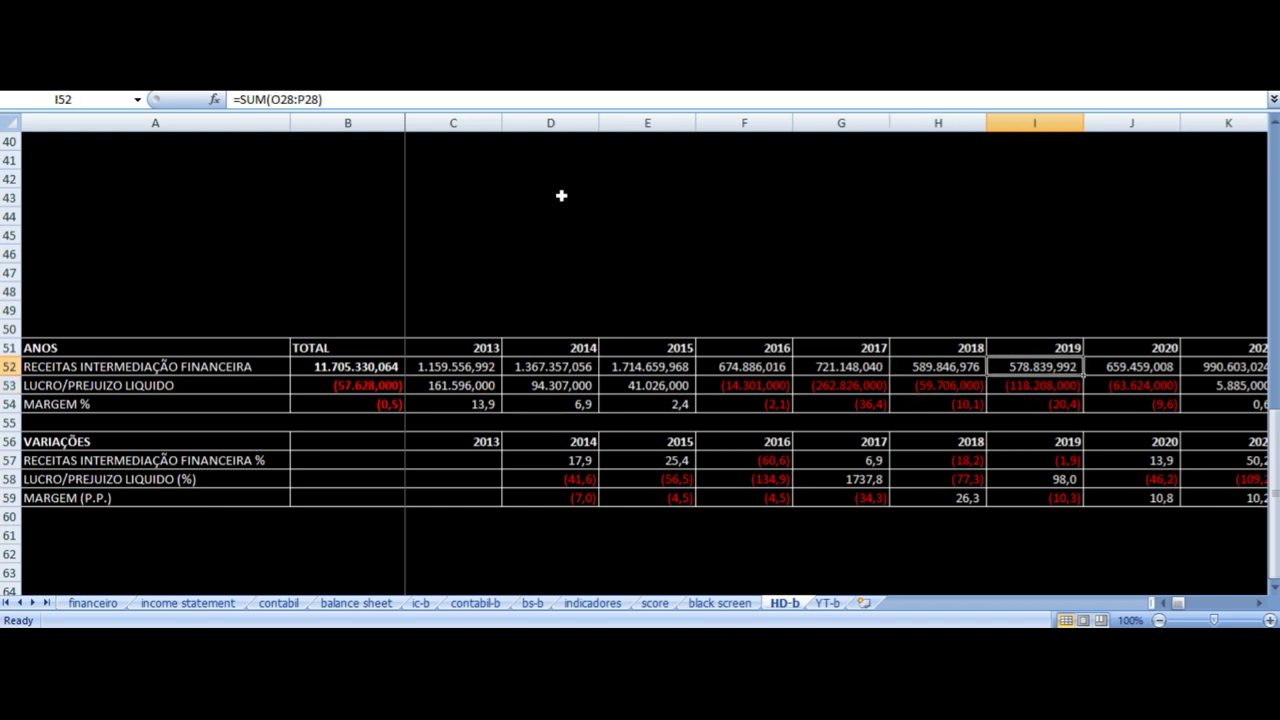
key(Left)
key(Right)
key(Down)
key(Down)
key(Down)
key(Down)
key(Down)
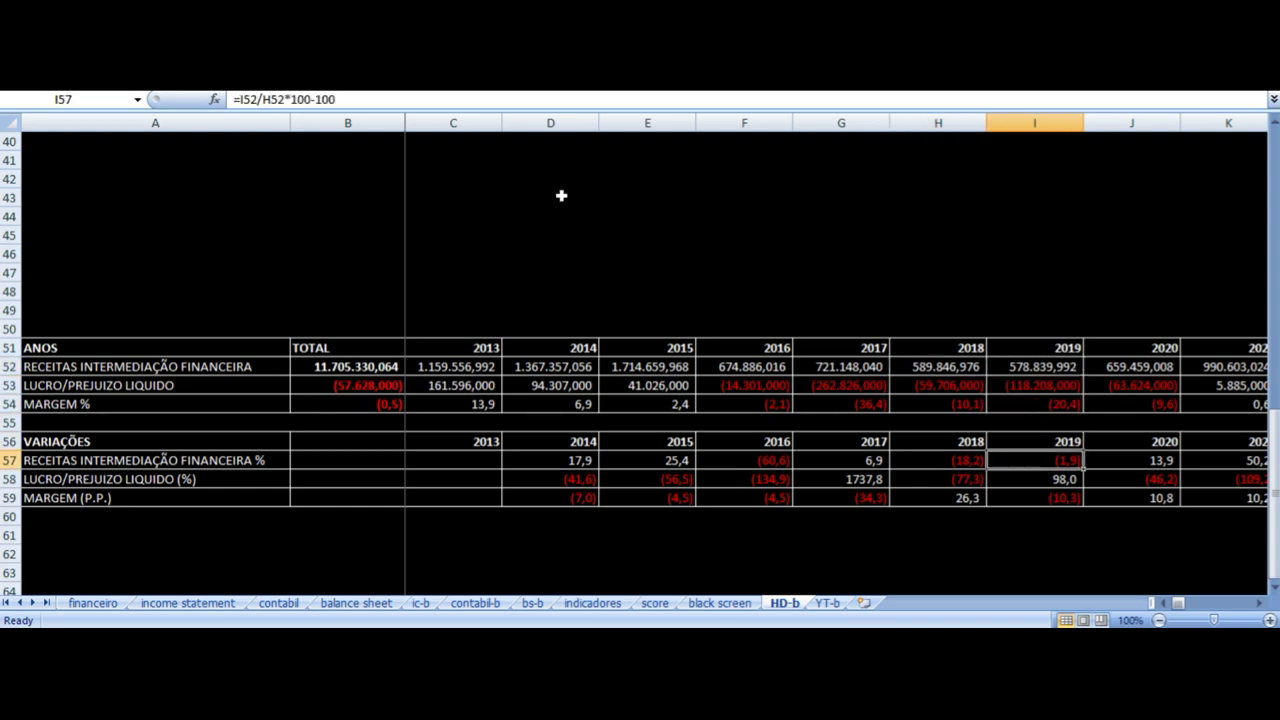
Compare the 2019 LUCRO/PREJUIZO LIQUIDO with the 2018 net result
key(Up)
key(Up)
key(Up)
key(Up)
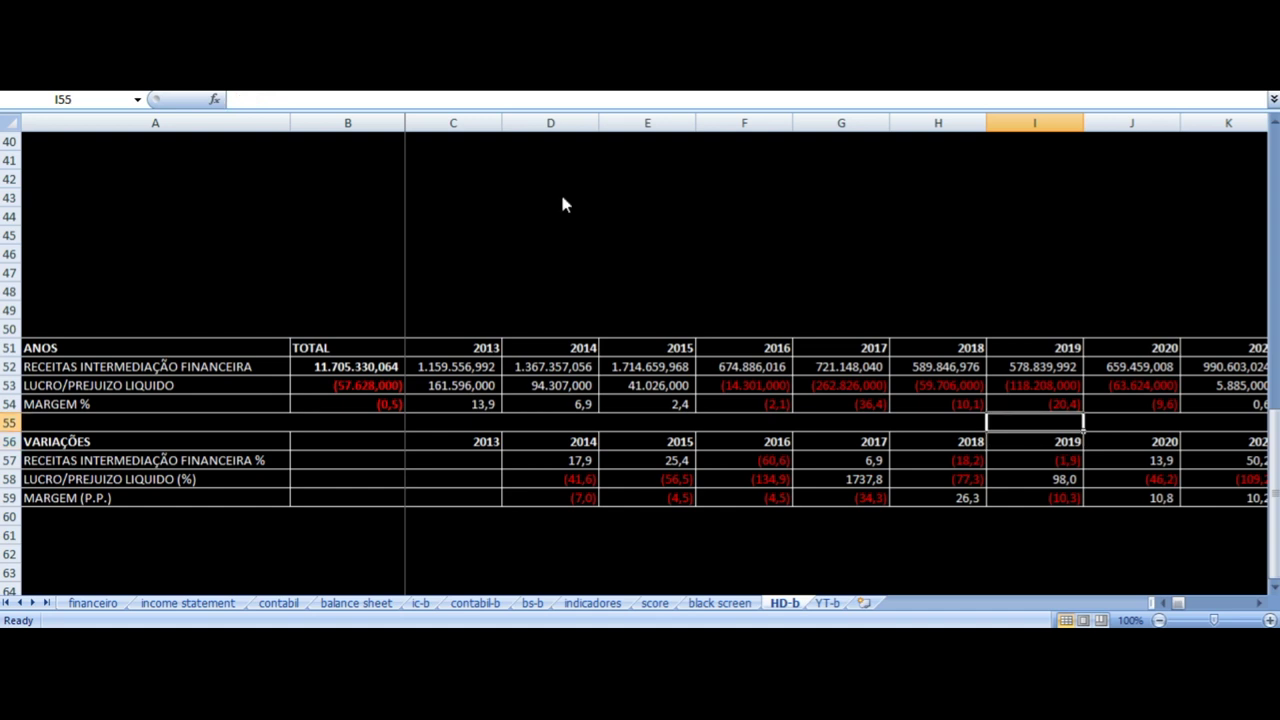
key(Left)
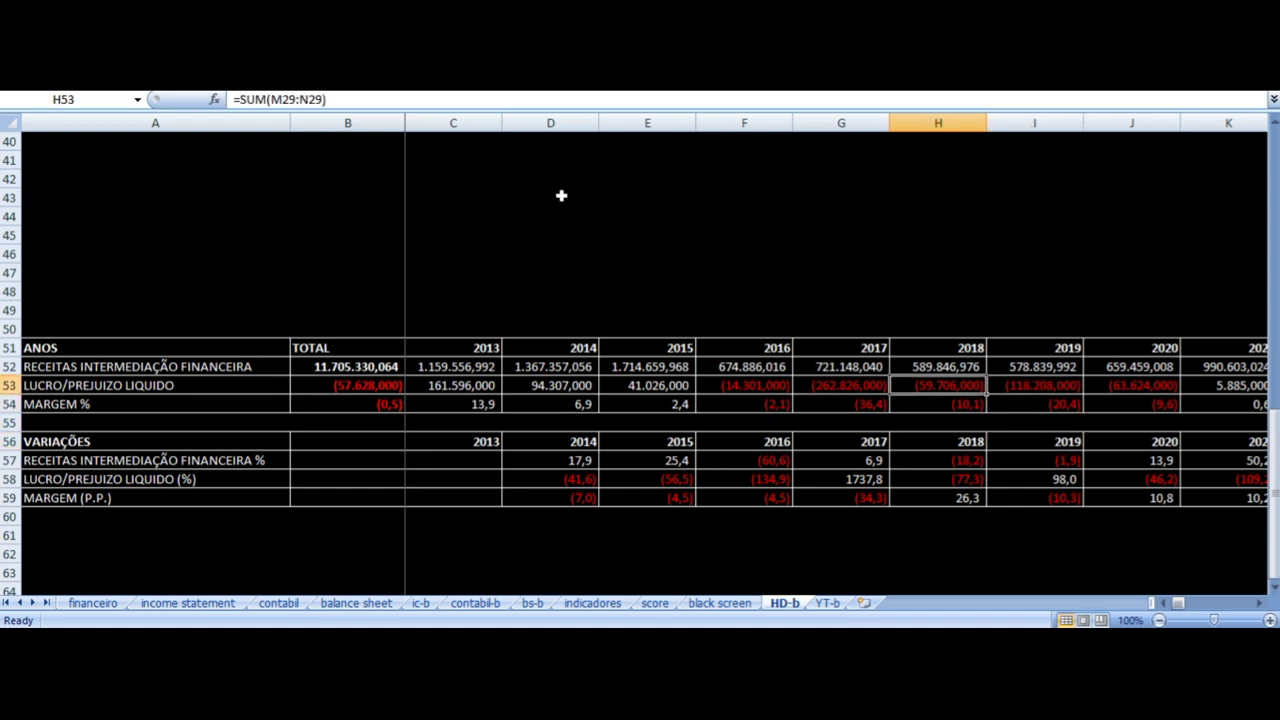
key(Right)
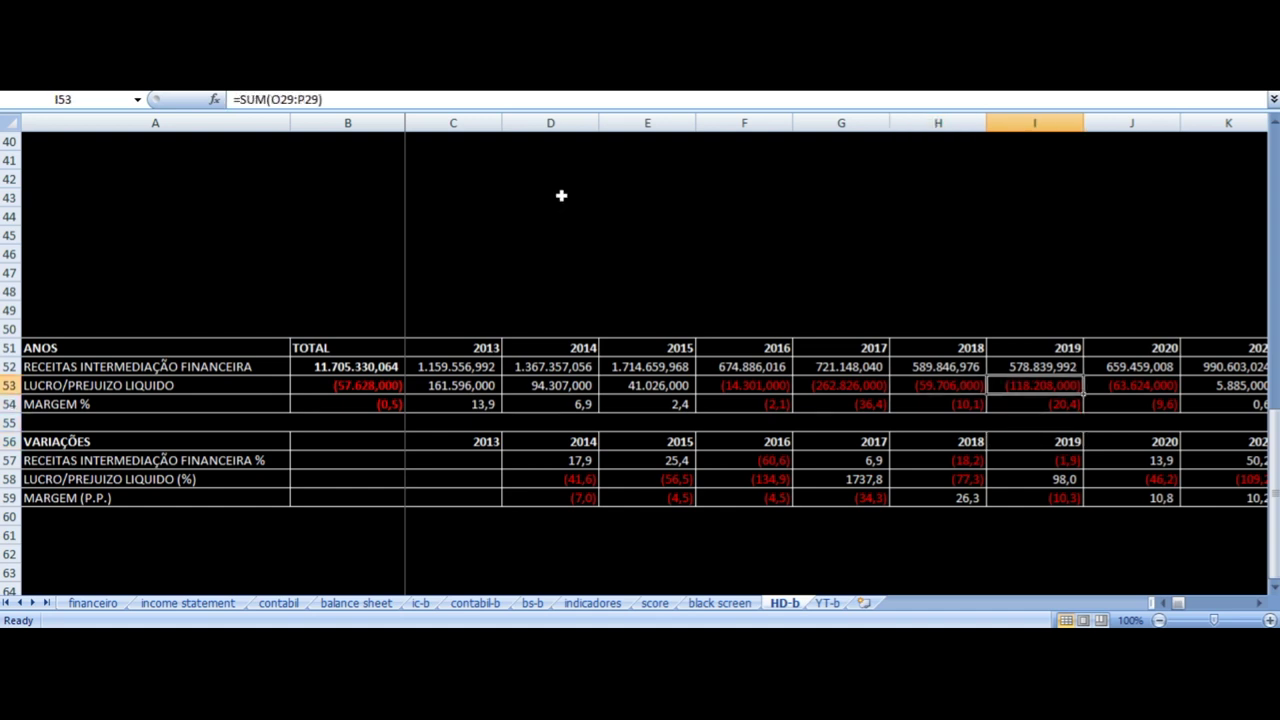
Compare the 2020 RECEITAS INTERMEDIAÇÃO FINANCEIRA and LUCRO/PREJUIZO LIQUIDO with the 2019 figures
key(Right)
key(Up)
key(Left)
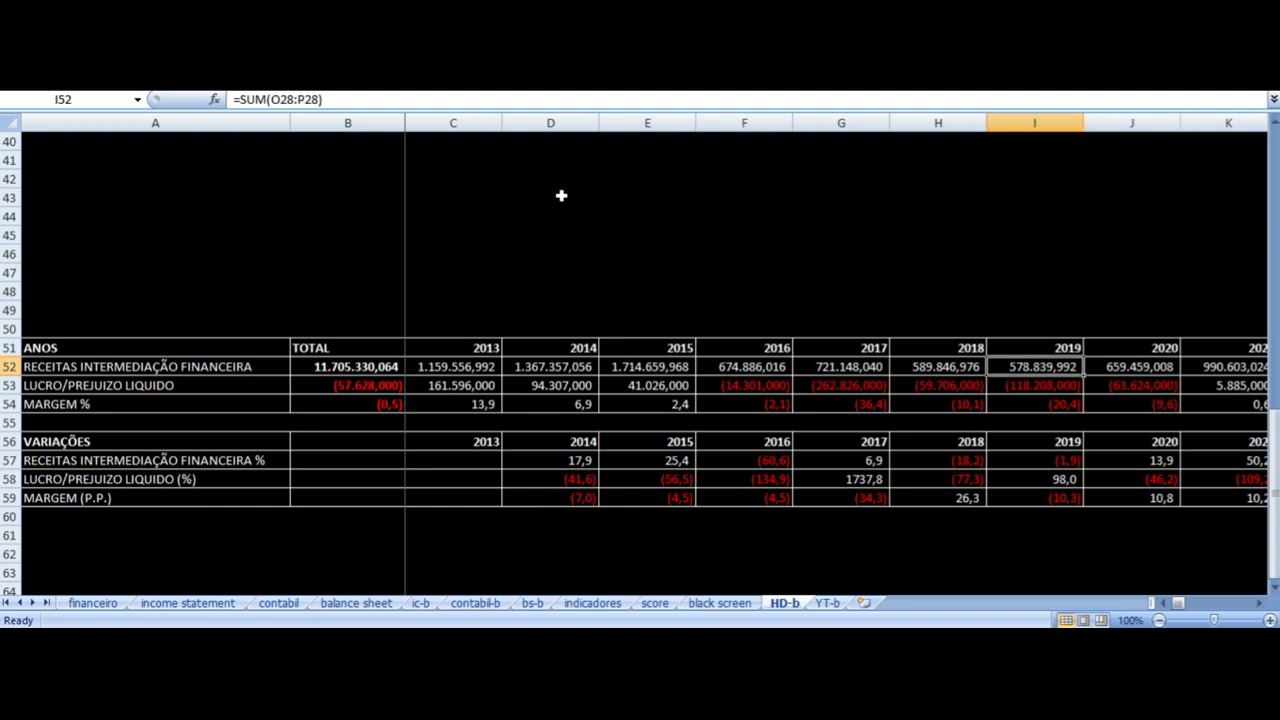
key(Right)
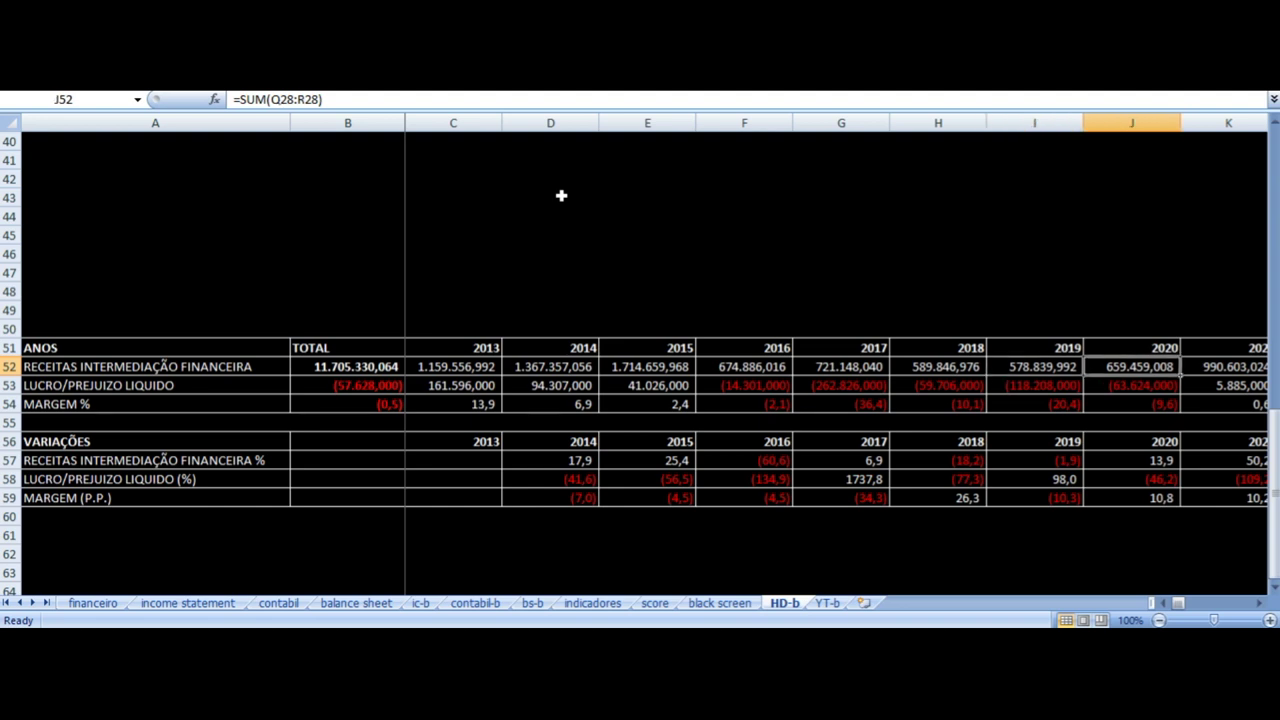
key(Down)
key(Left)
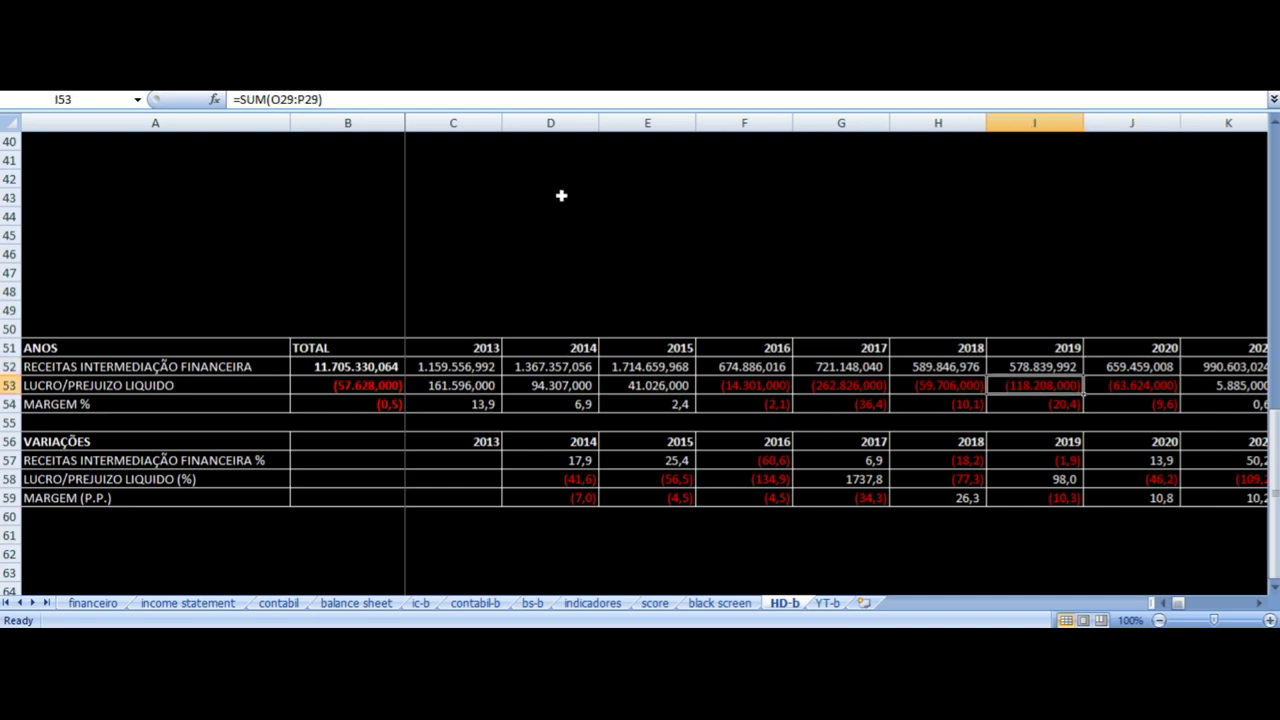
key(Right)
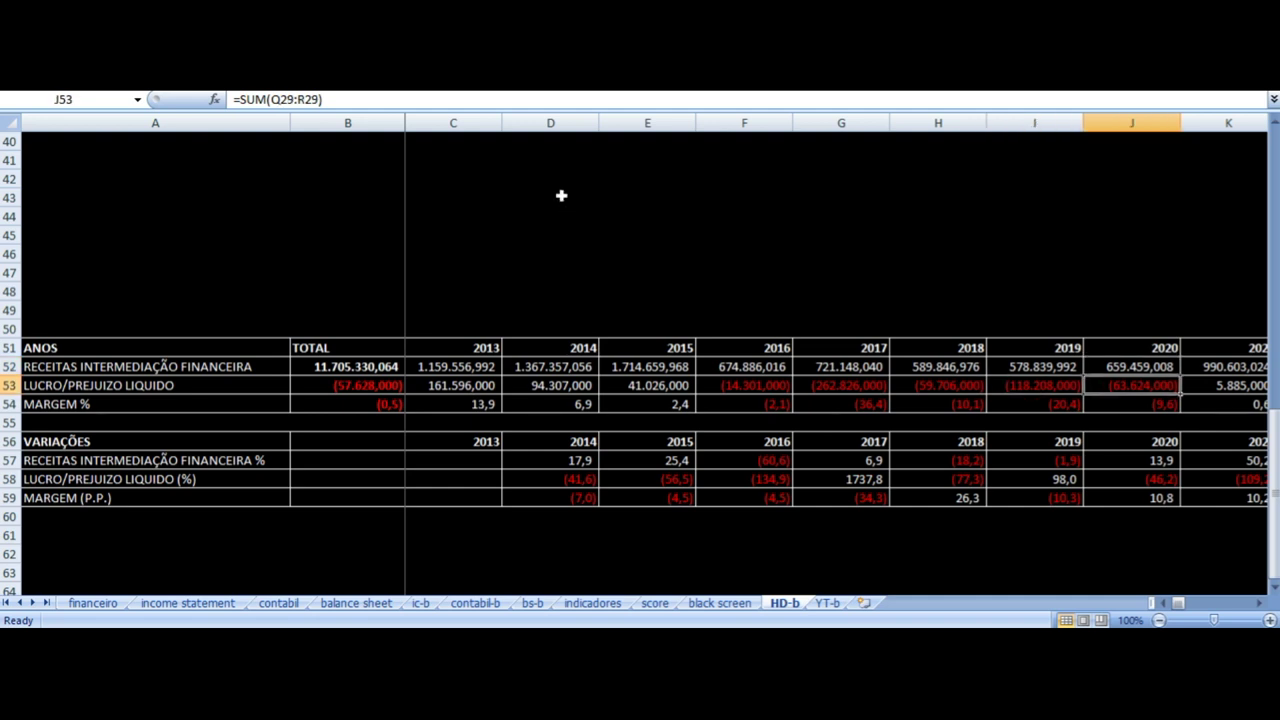
Compare the 2021 RECEITAS INTERMEDIAÇÃO FINANCEIRA with 2020 and check the 2021 LUCRO/PREJUIZO LIQUIDO
key(Up)
key(Right)
key(Up)
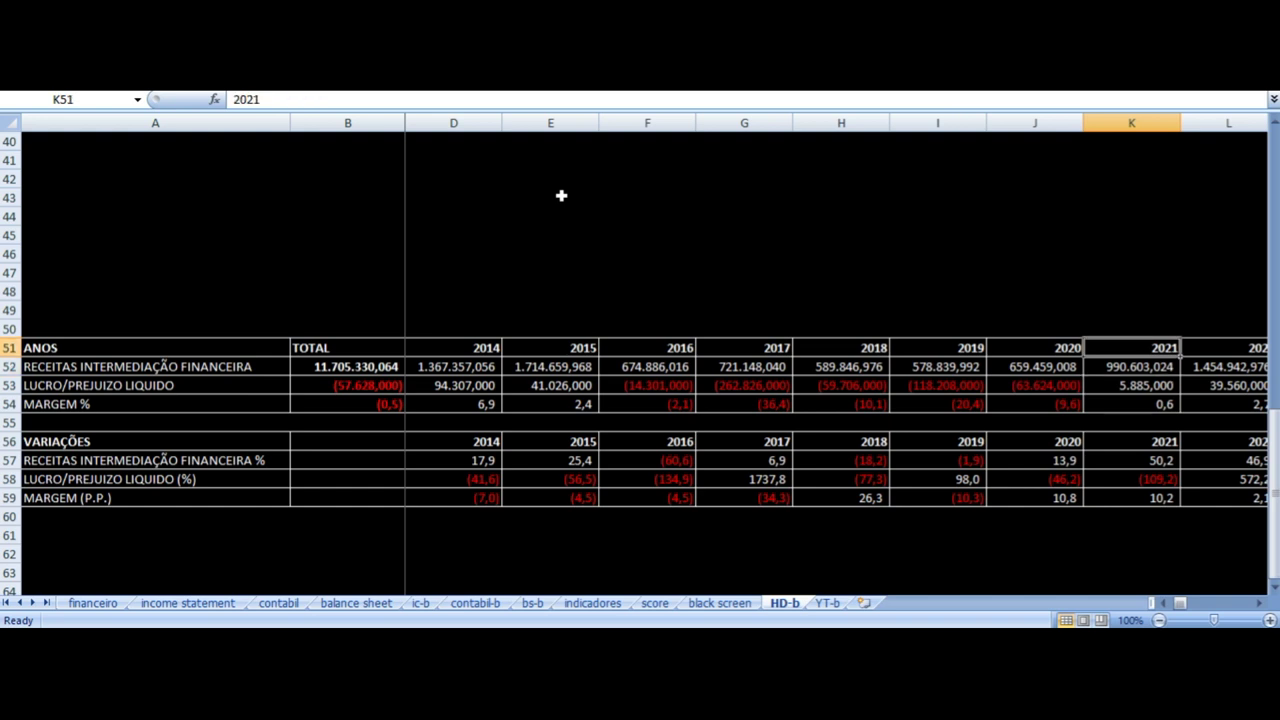
key(Right)
key(Right)
key(Left)
key(Left)
key(Down)
key(Left)
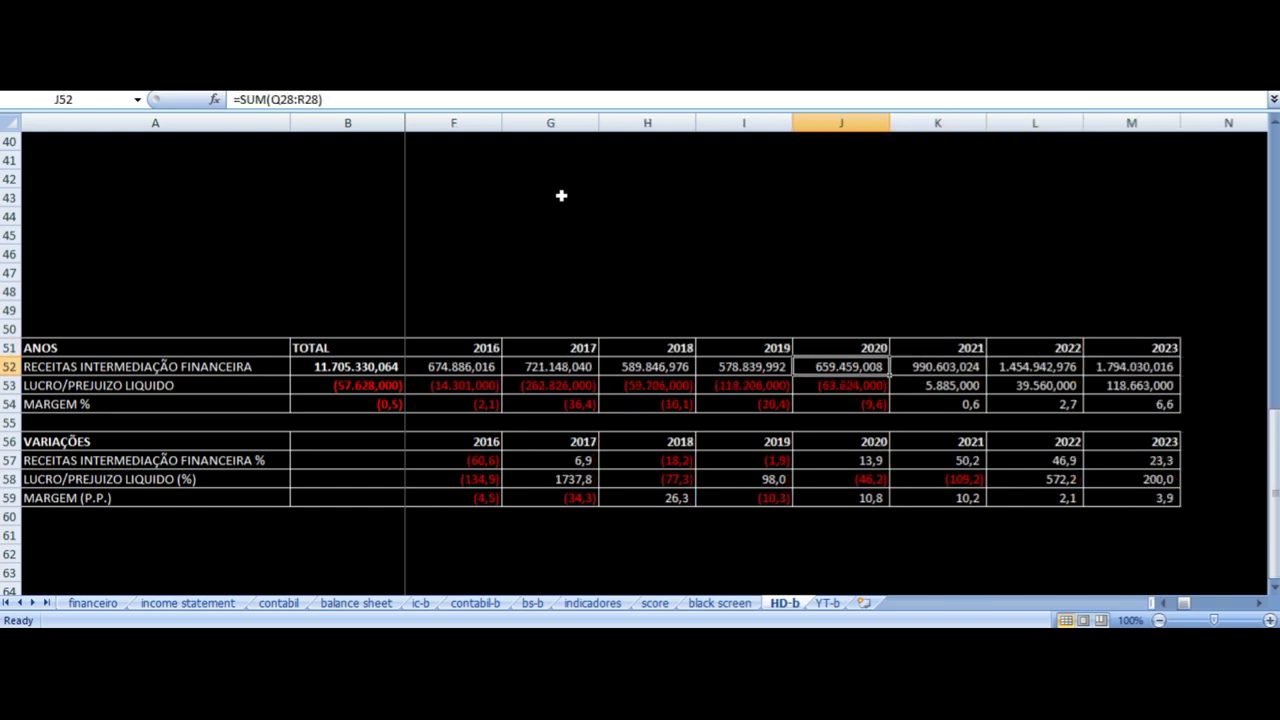
key(Right)
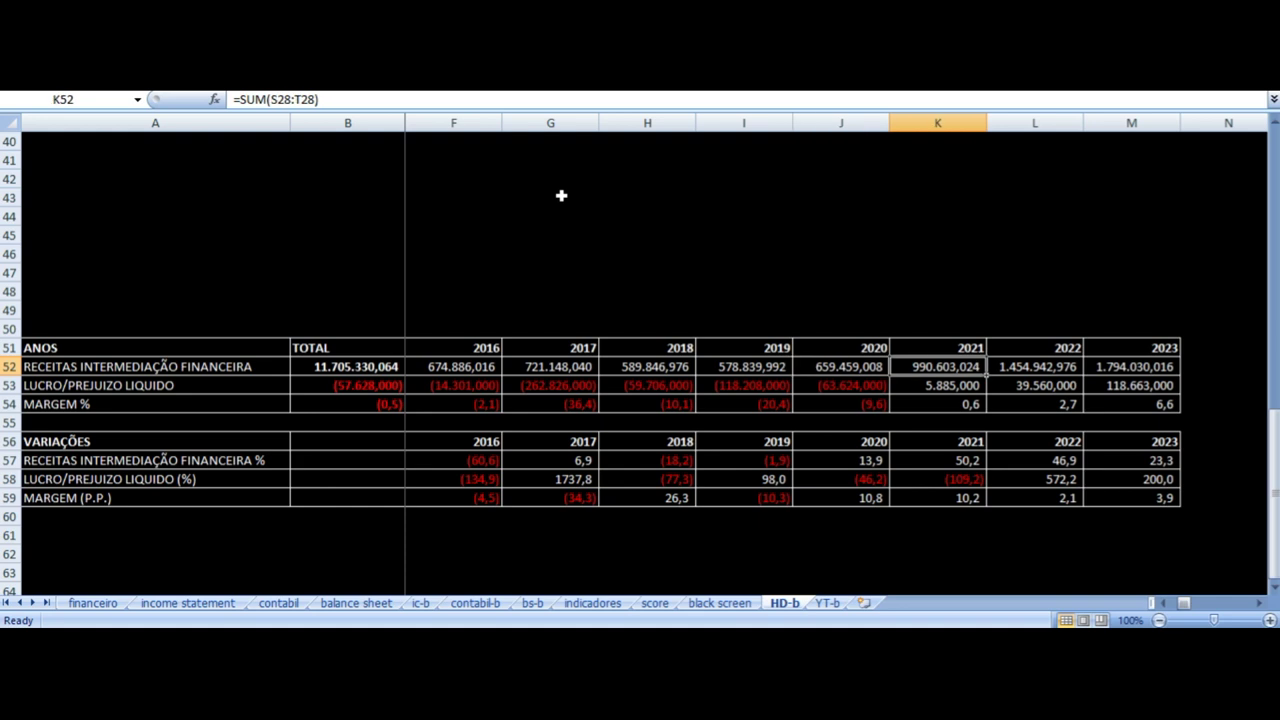
key(Down)
Compare the 2022 RECEITAS INTERMEDIAÇÃO FINANCEIRA with the 2021 revenue
key(Up)
key(Up)
key(Right)
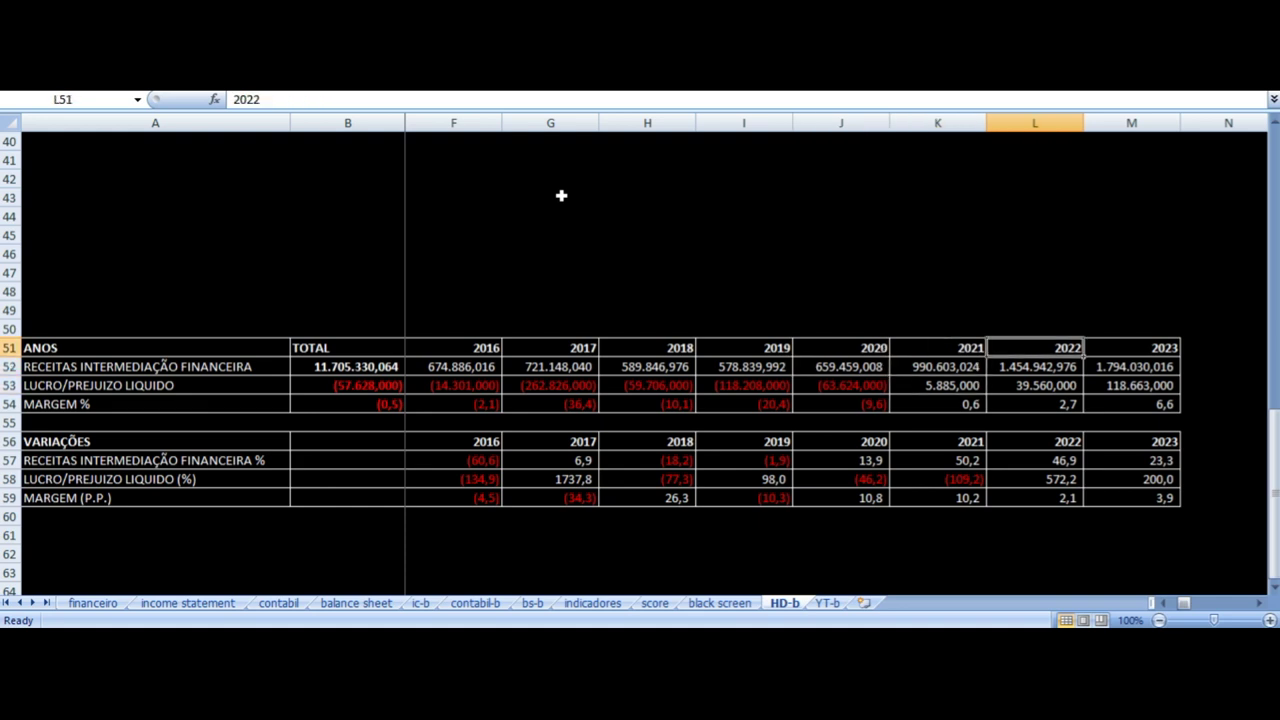
key(Down)
key(Left)
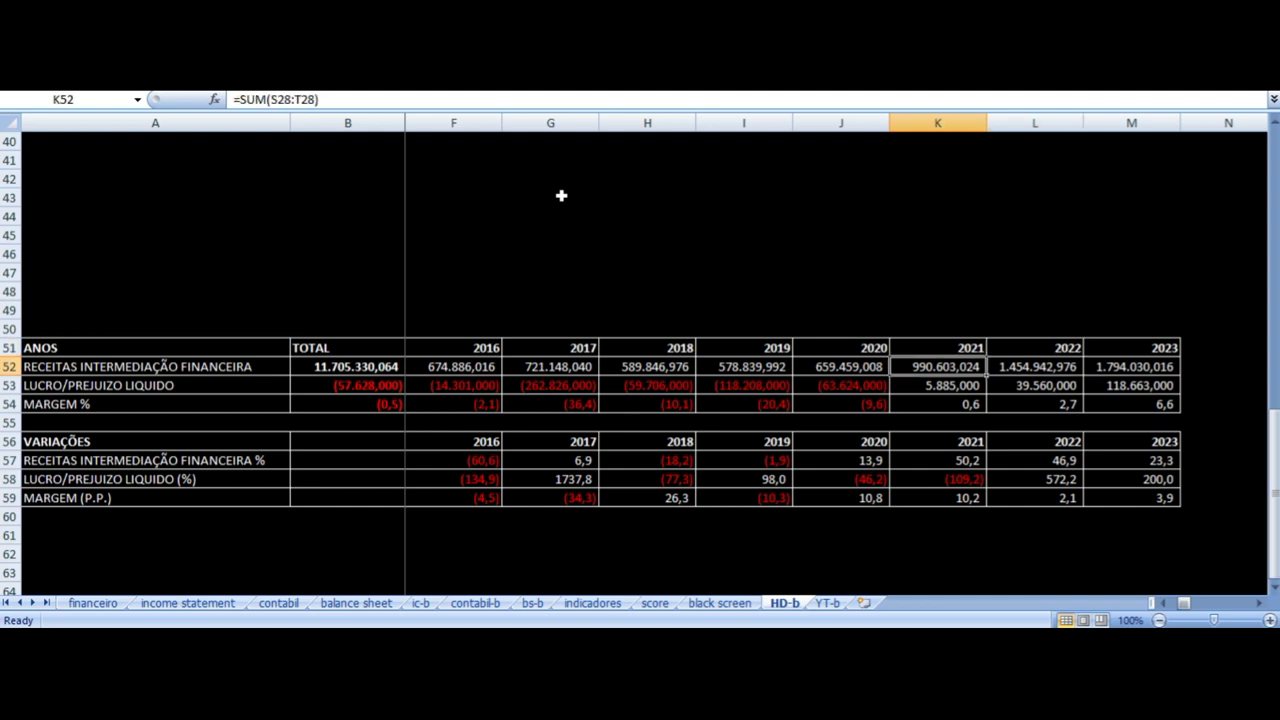
key(Right)
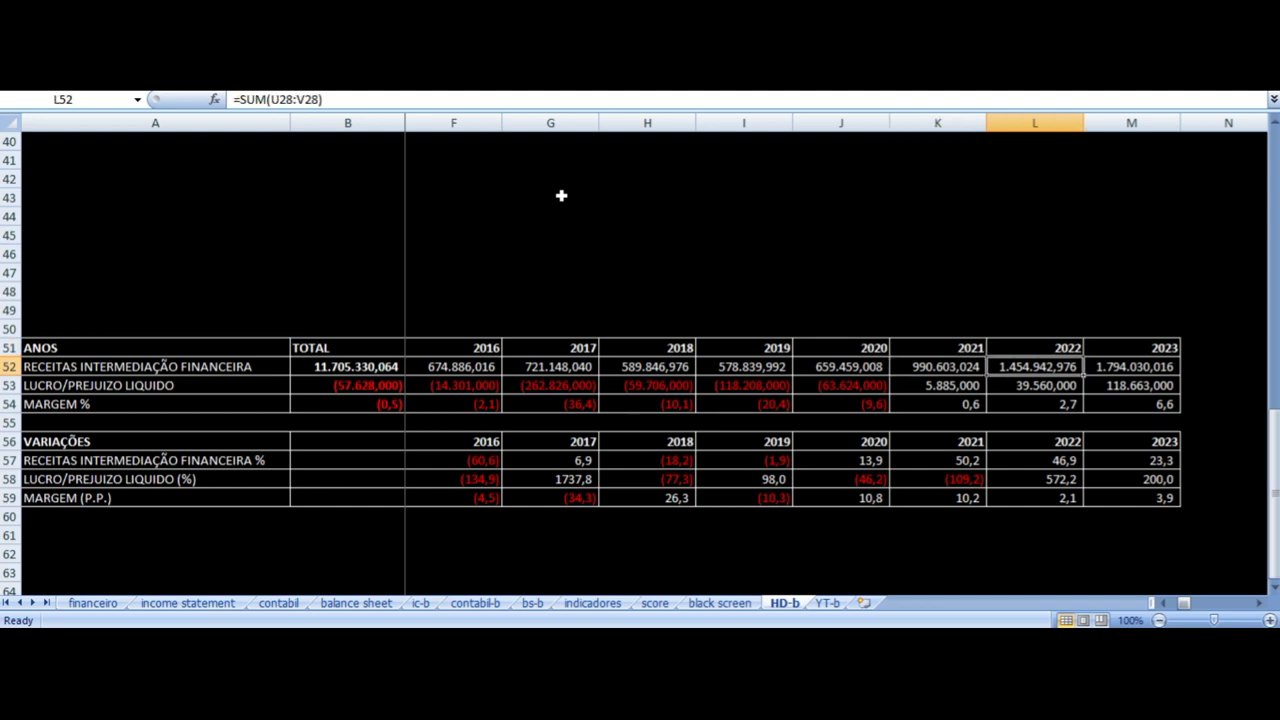
Compare the 2022 revenue with the revenues of all earlier years back to 2013
key(Left)
key(Left)
key(Left)
key(Left)
key(Left)
key(Left)
key(Left)
key(Left)
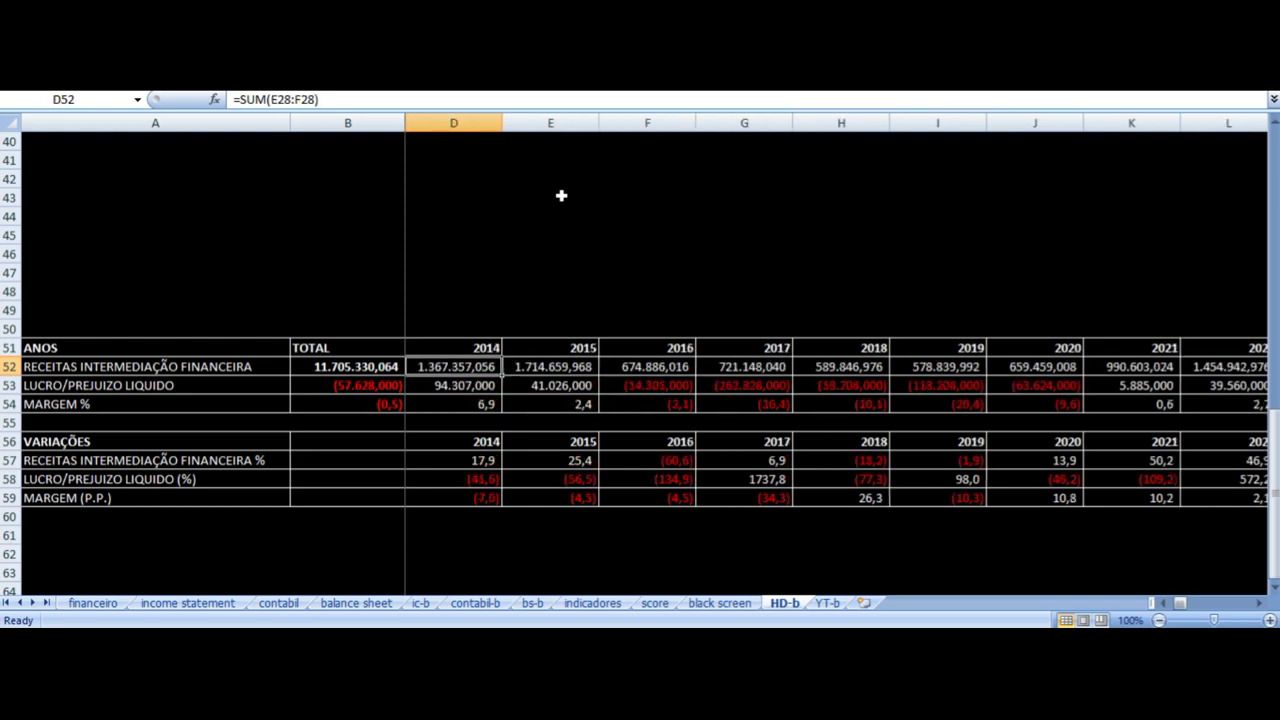
key(Left)
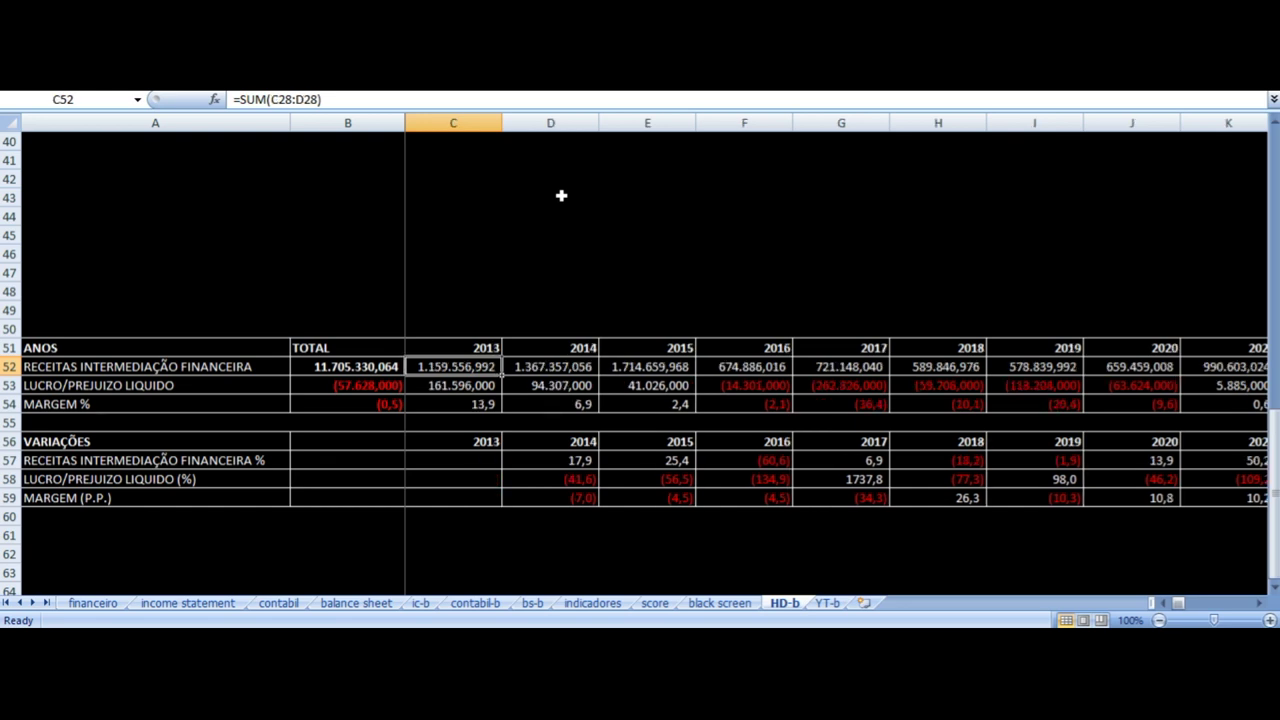
key(Right)
key(Right)
key(Right)
key(Right)
key(Right)
key(Right)
key(Right)
key(Right)
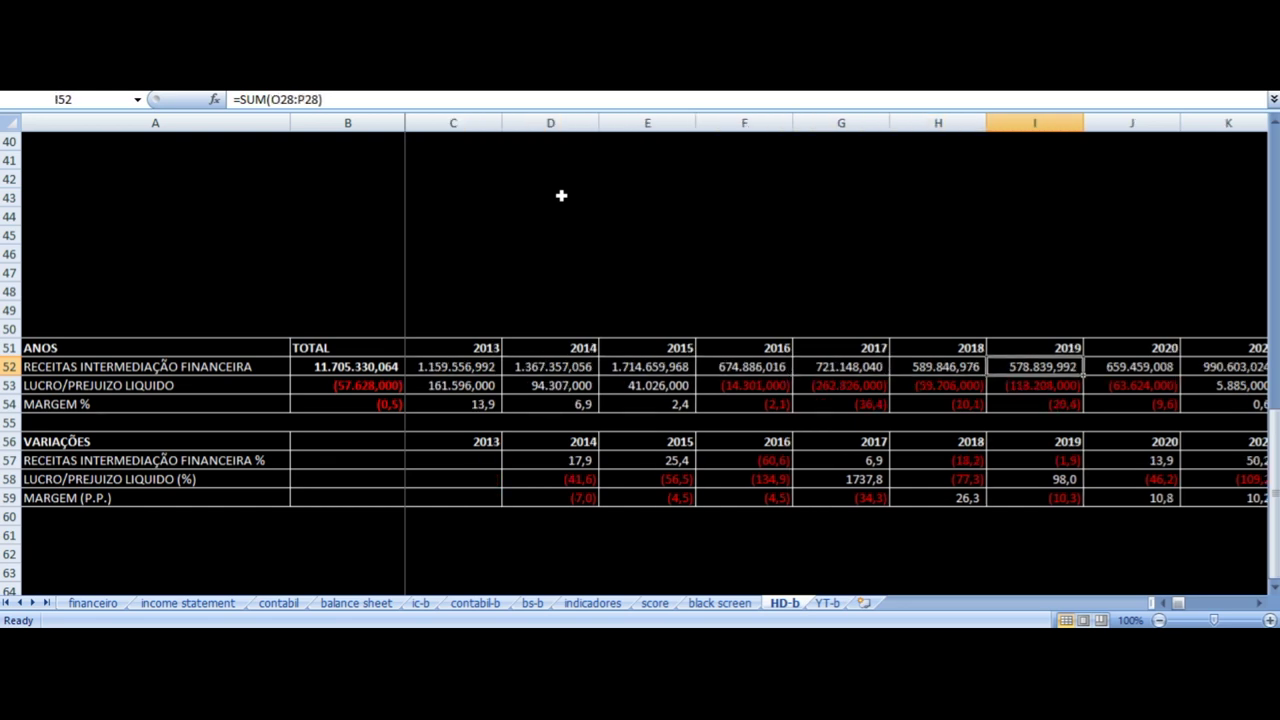
key(Right)
key(Right)
key(Left)
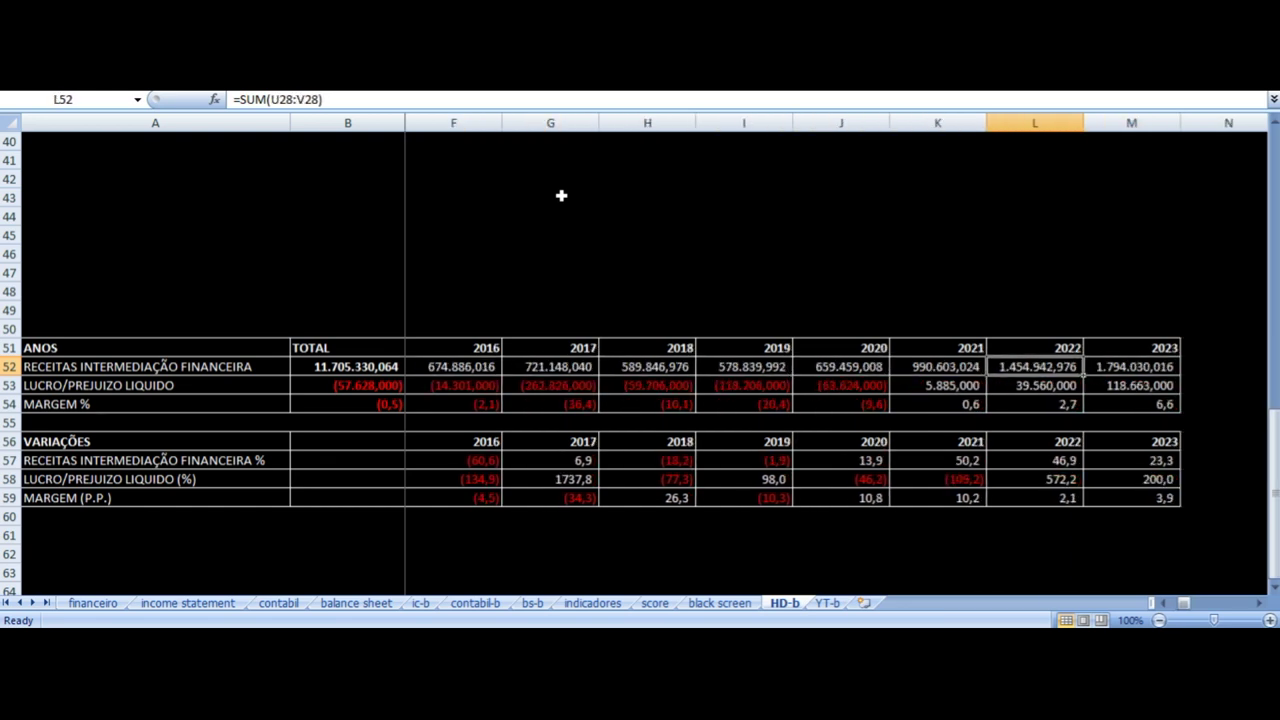
Compare the 2022 LUCRO/PREJUIZO LIQUIDO with 2021 and check the 2022 MARGEM %
key(Down)
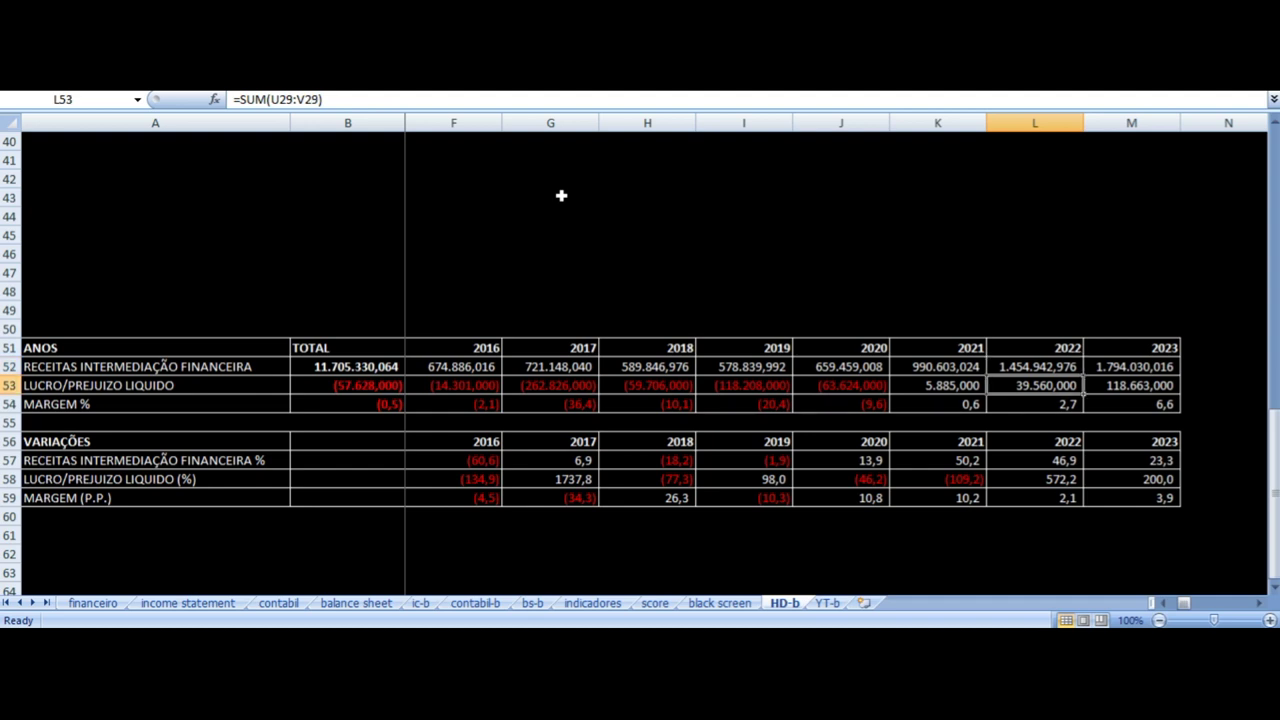
key(Left)
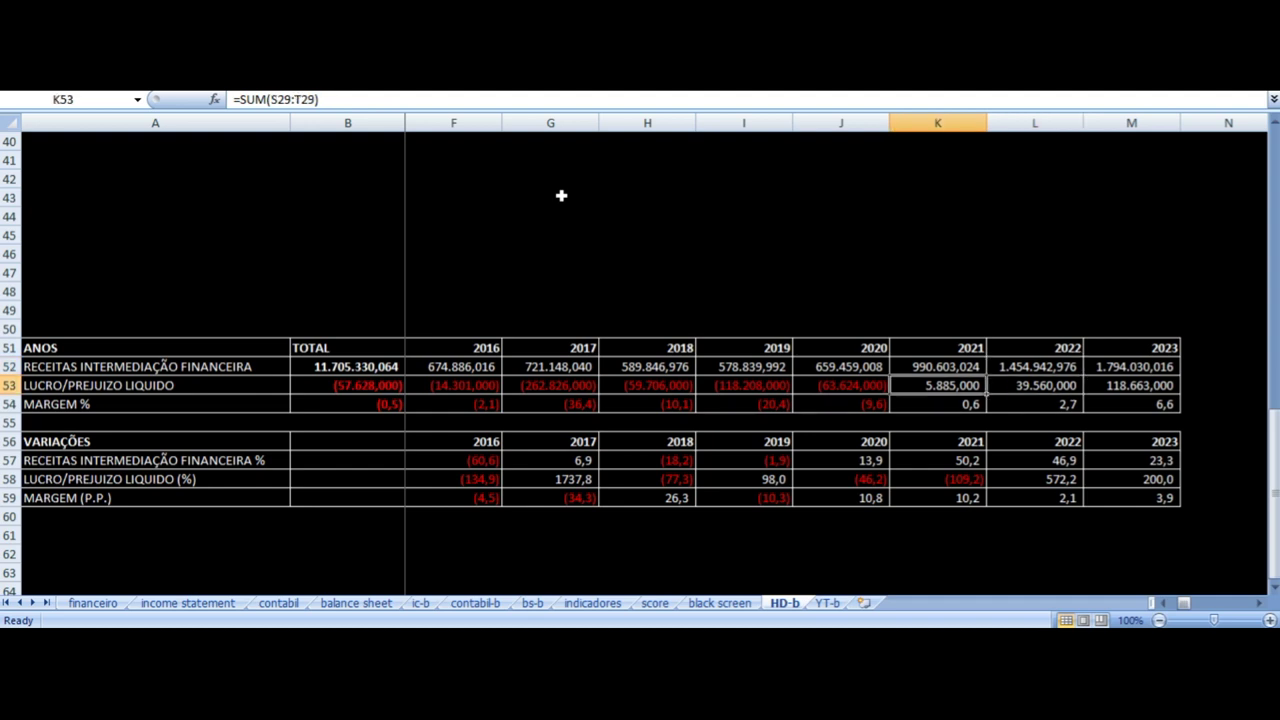
key(Right)
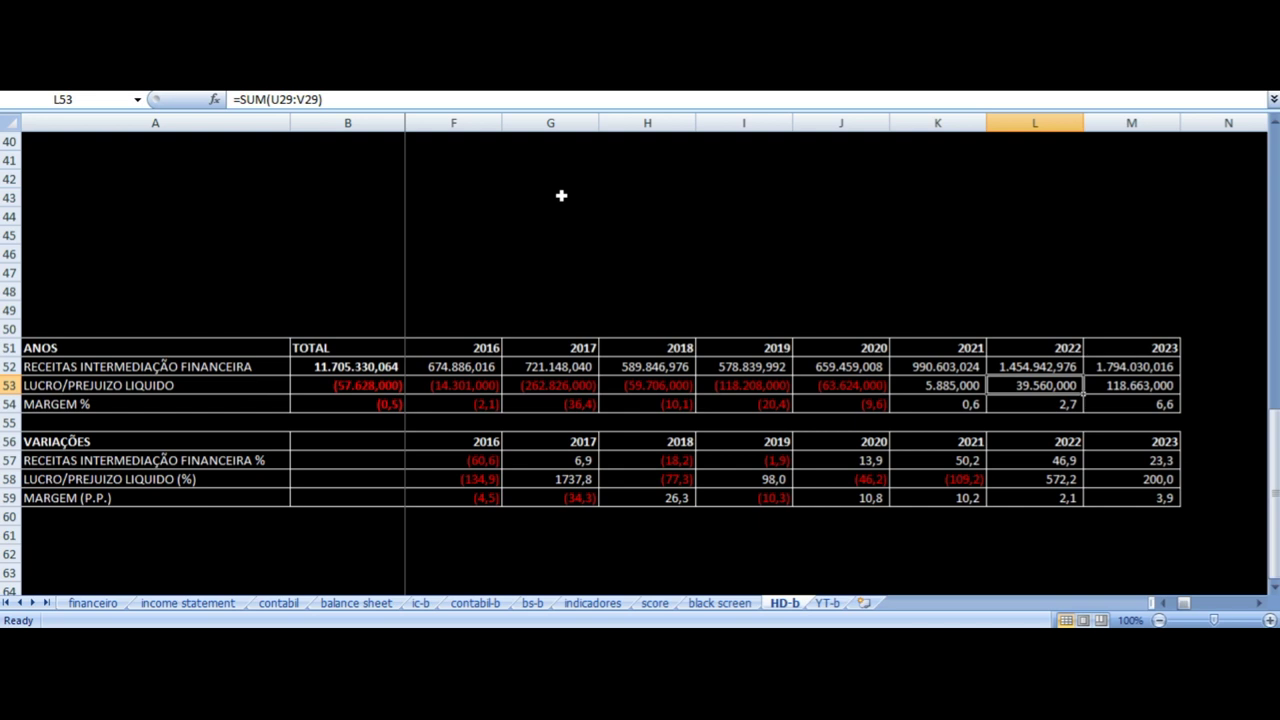
key(Down)
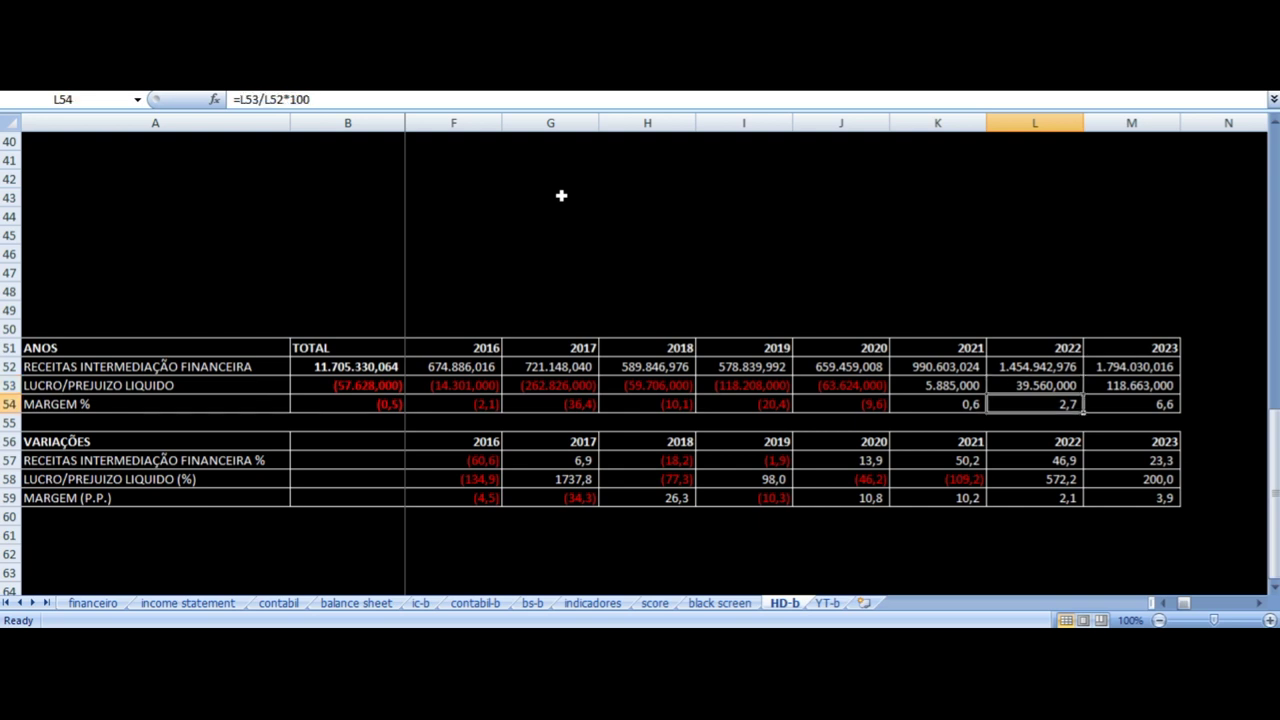
Compare the 2023 RECEITAS INTERMEDIAÇÃO FINANCEIRA with 2022 and check the 2023 MARGEM %
key(Up)
key(Up)
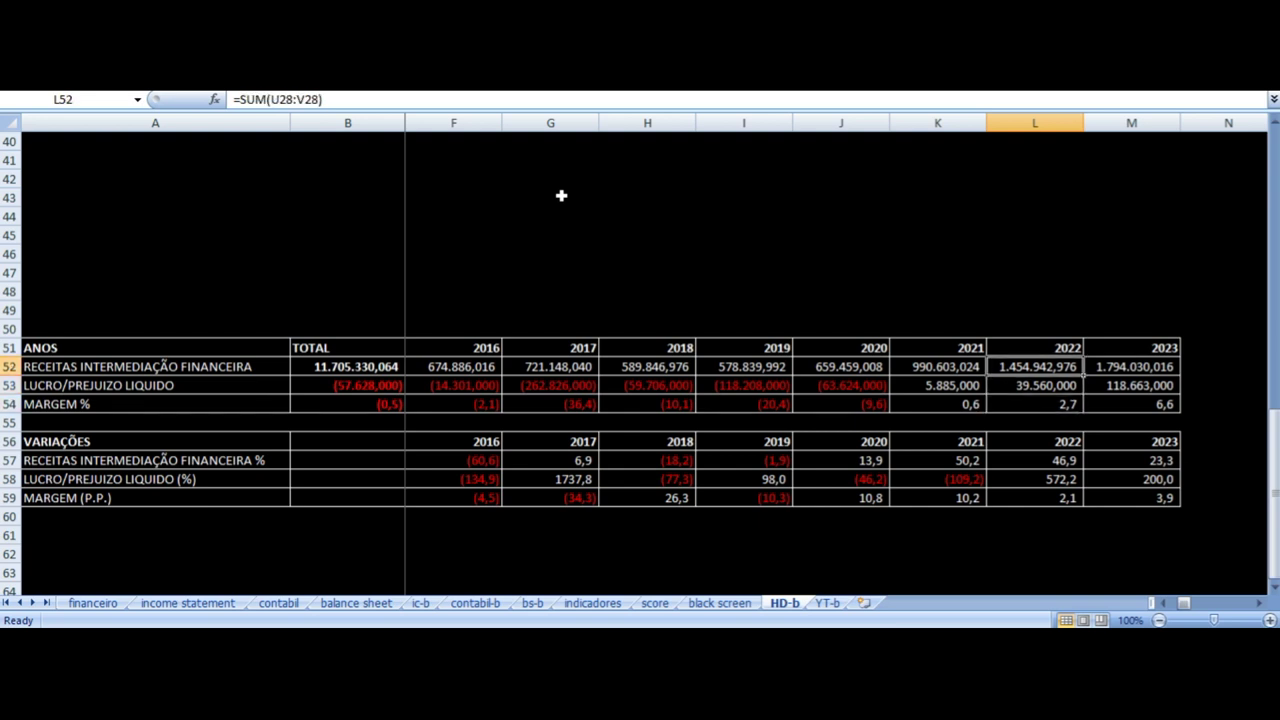
key(Right)
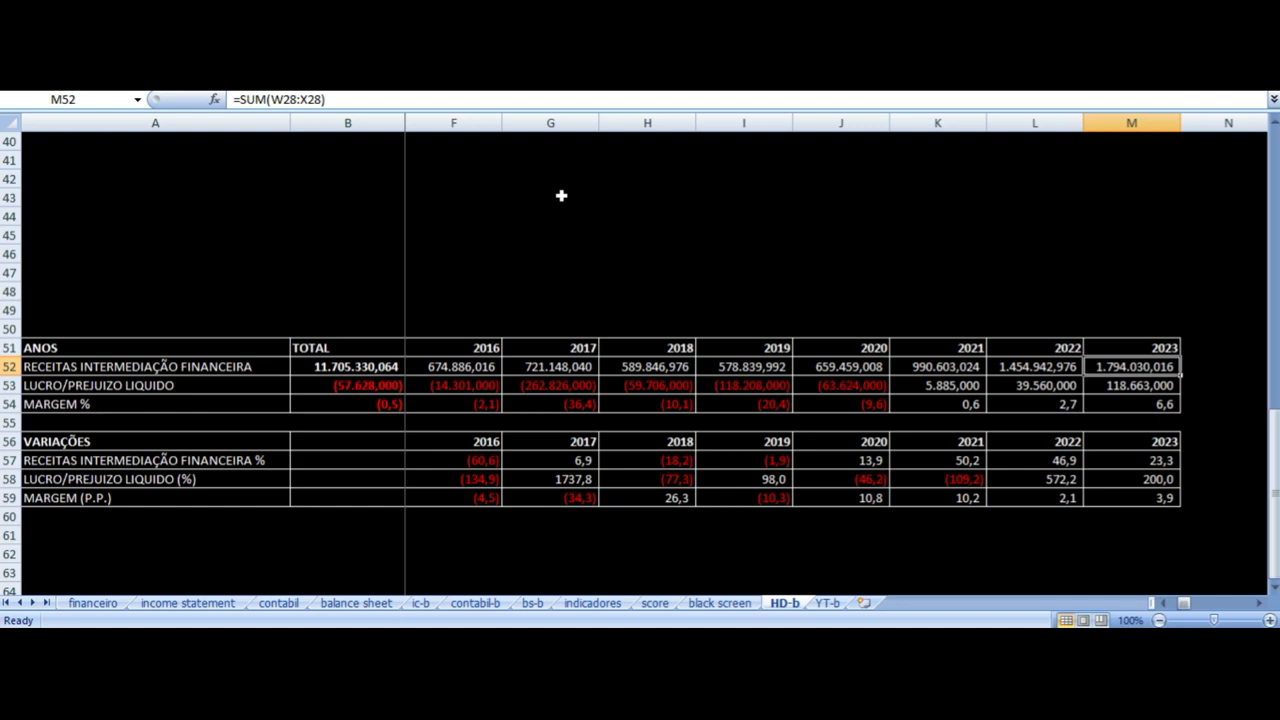
key(Left)
key(Right)
key(Left)
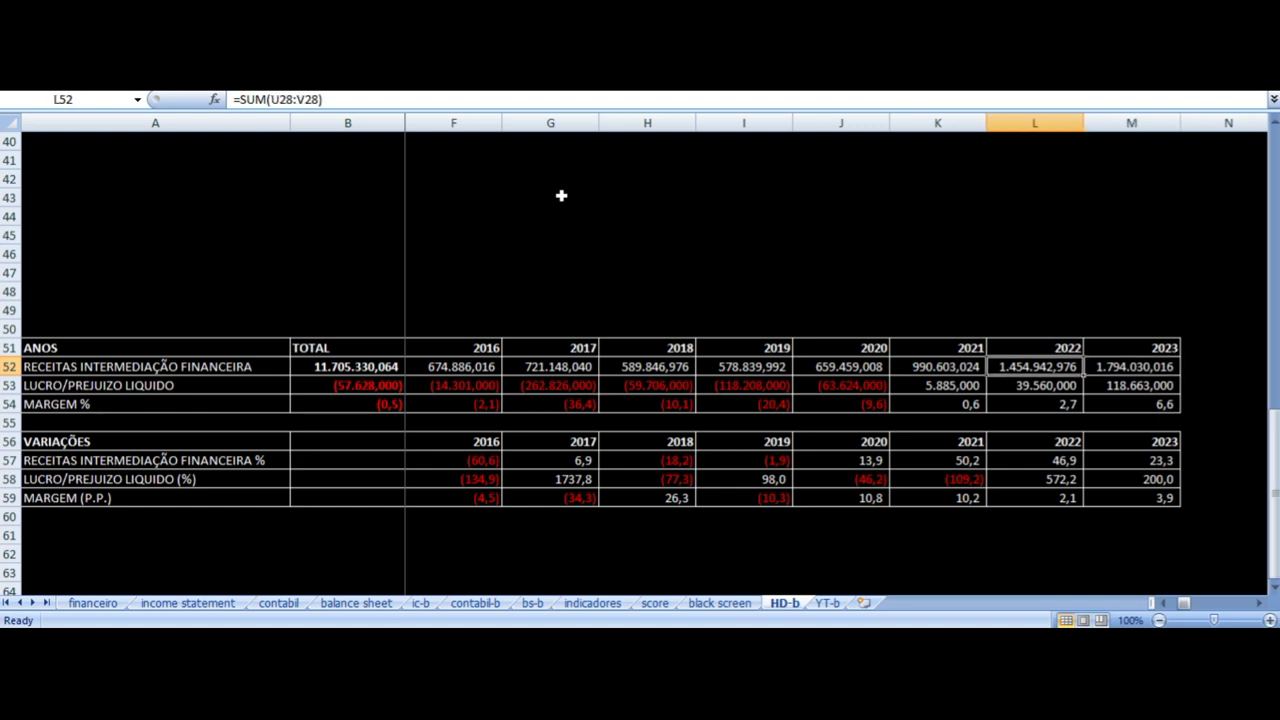
key(Right)
key(Down)
key(Down)
scroll(946, 482, down, 1)
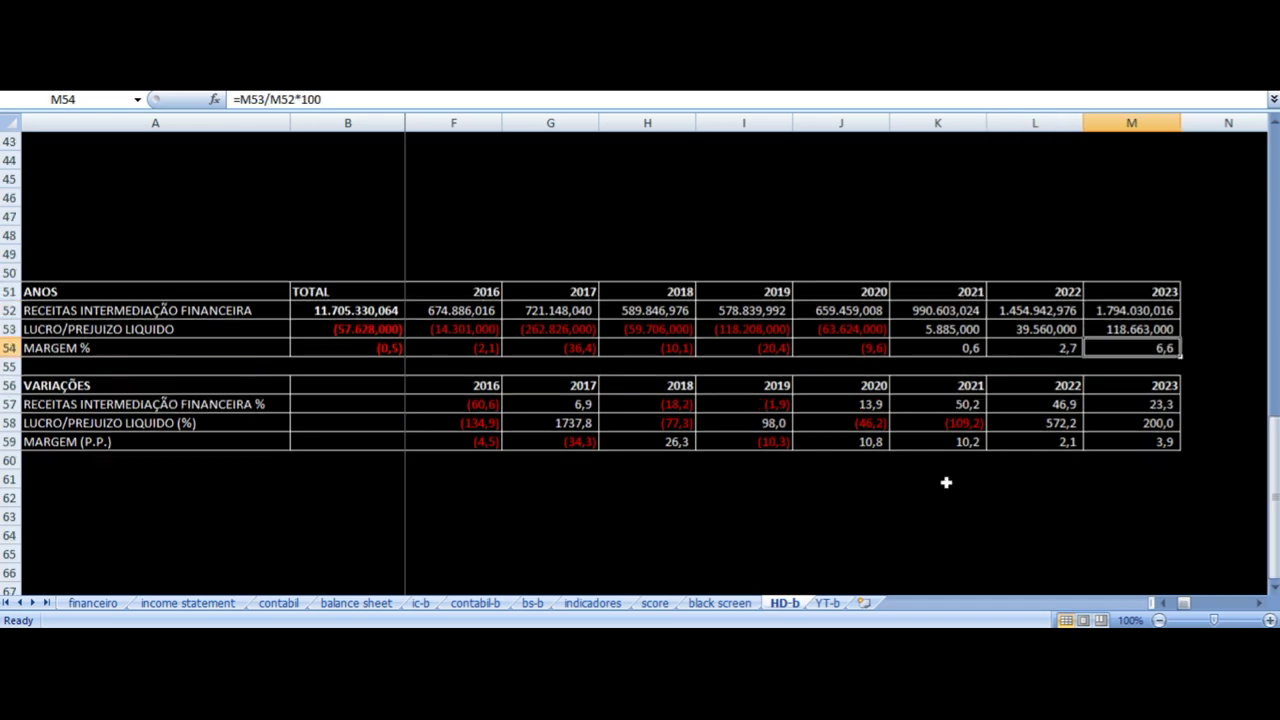
Go to the quarterly TRIMESTRES table and locate the 4T quarter dated 31/12/2022
scroll(946, 482, up, 14)
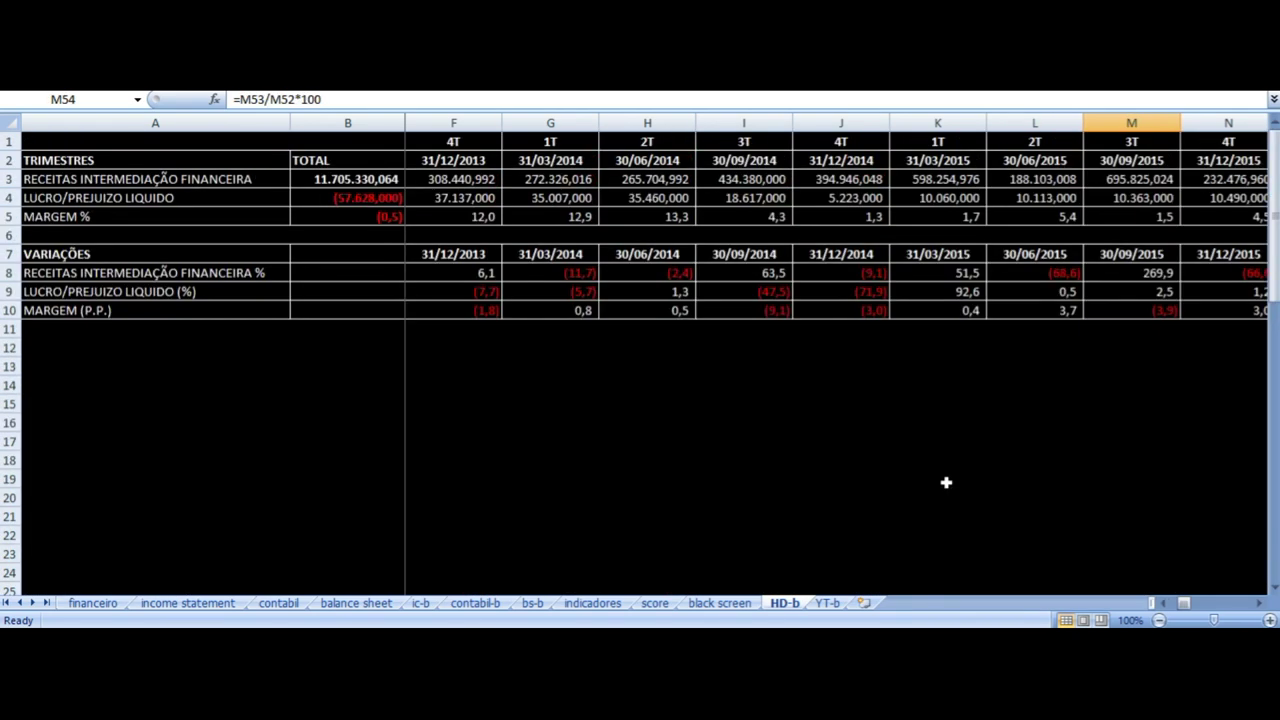
click(903, 157)
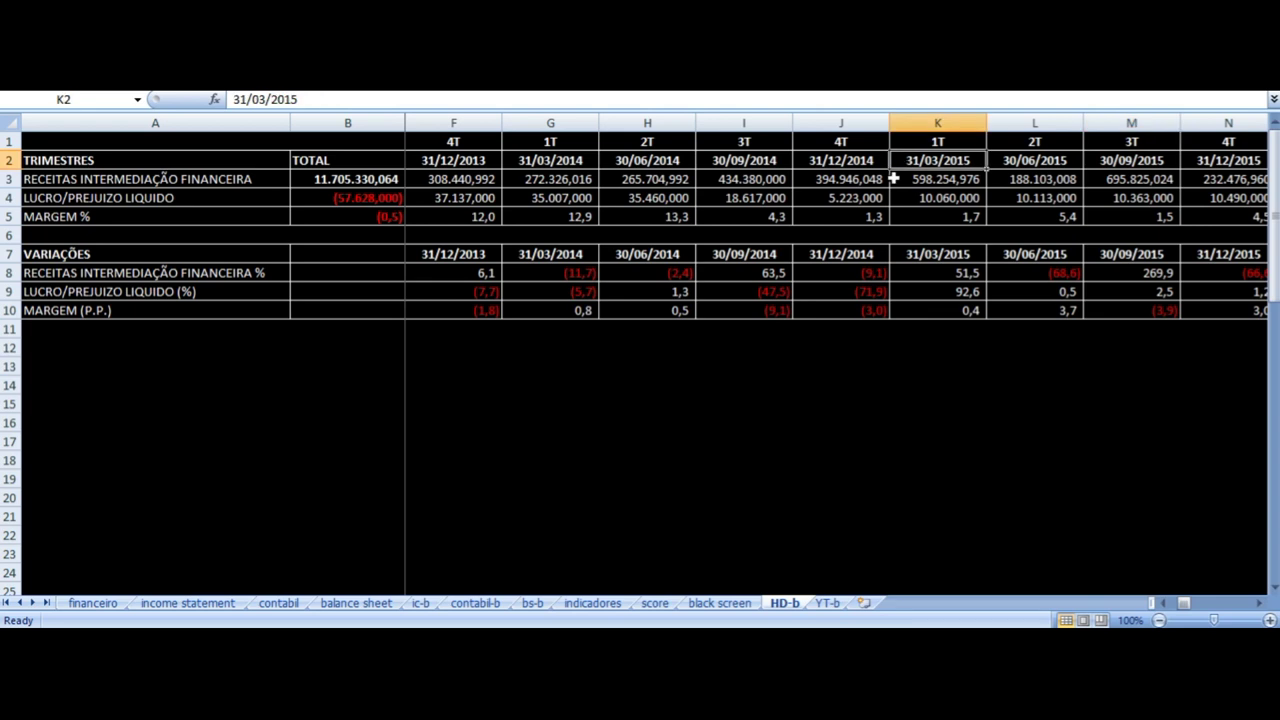
key(Left)
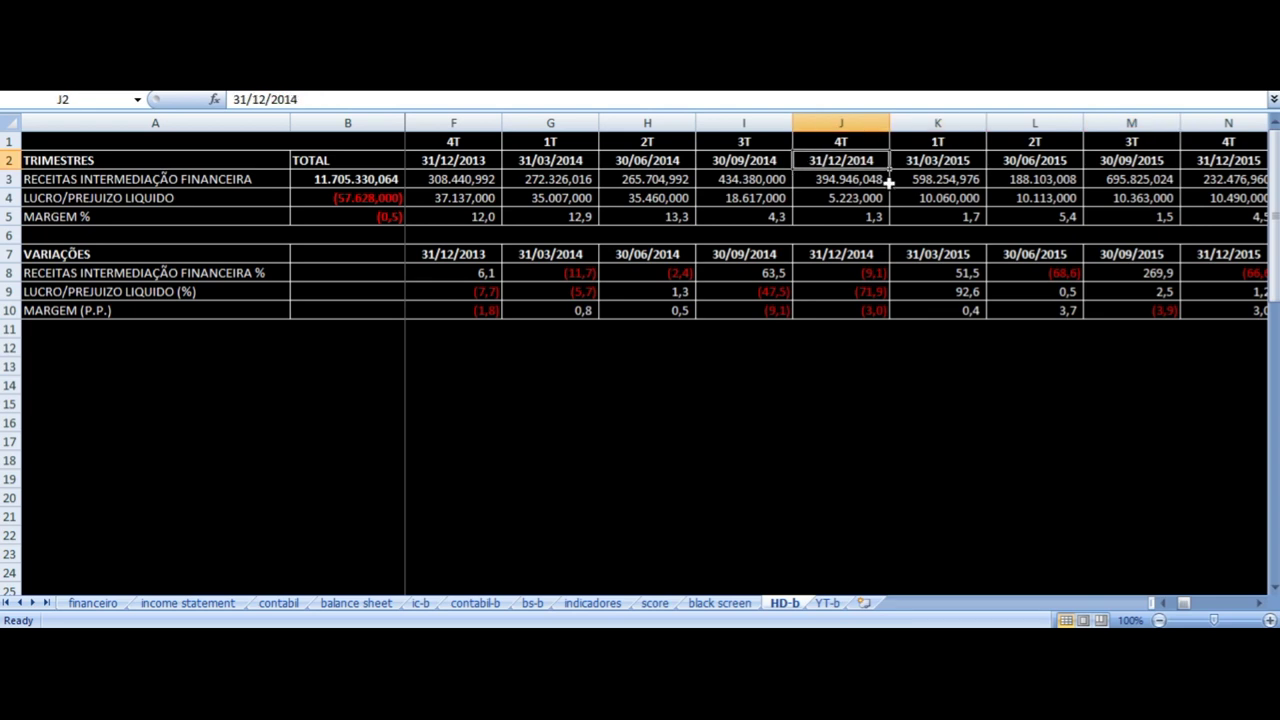
key(Up)
key(ctrl+Right)
key(Left)
key(Down)
key(Left)
key(Left)
key(Left)
key(Up)
key(Down)
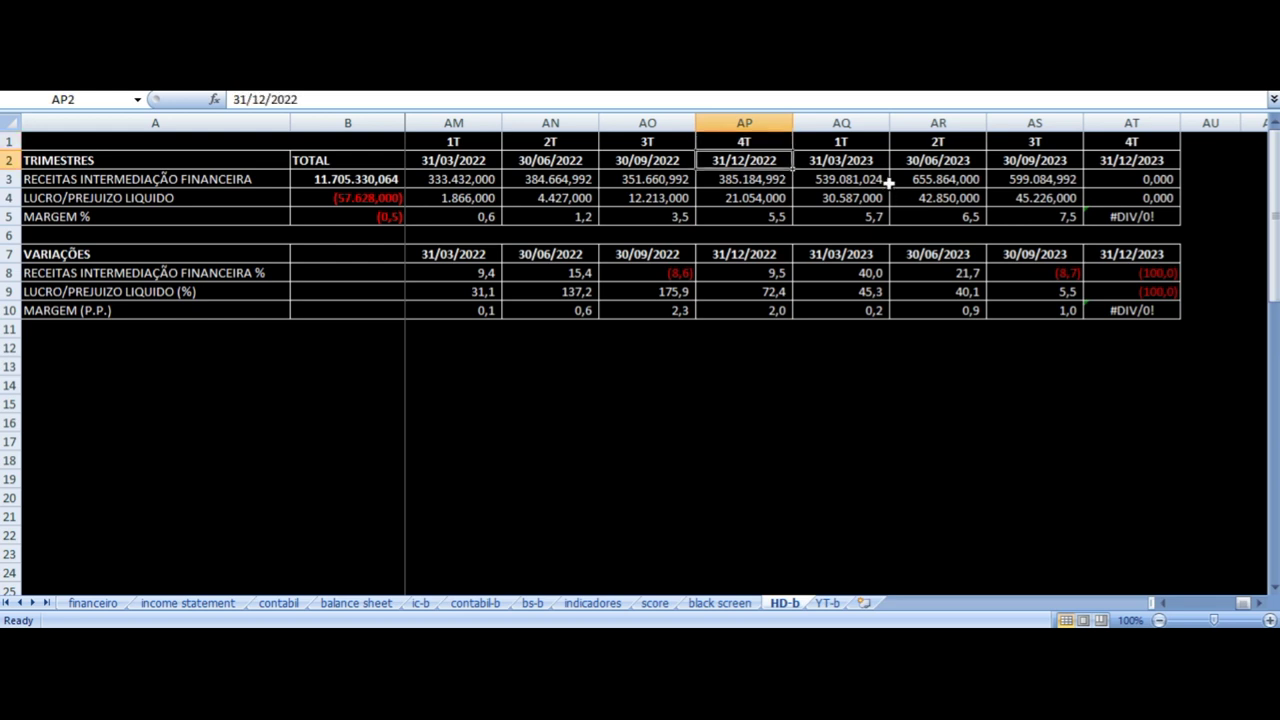
Examine the RECEITAS INTERMEDIAÇÃO FINANCEIRA and LUCRO/PREJUIZO LIQUIDO of the quarter ending 31/12/2022
key(Down)
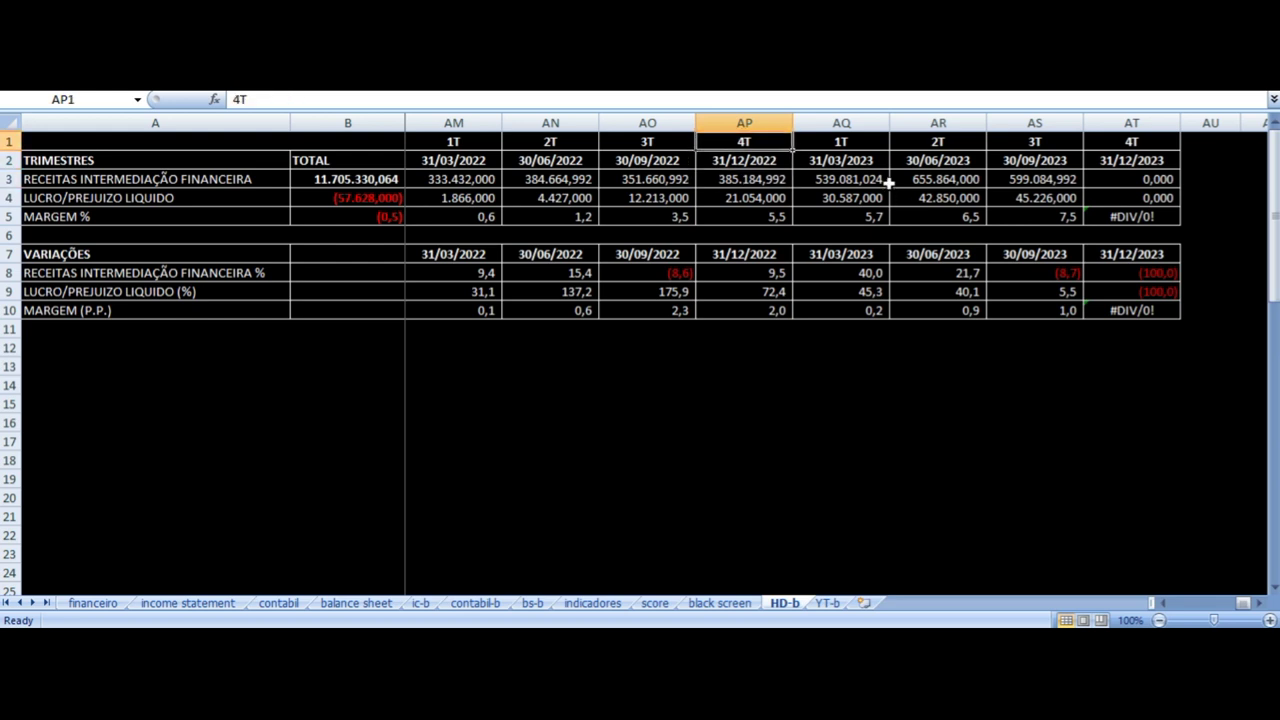
key(Down)
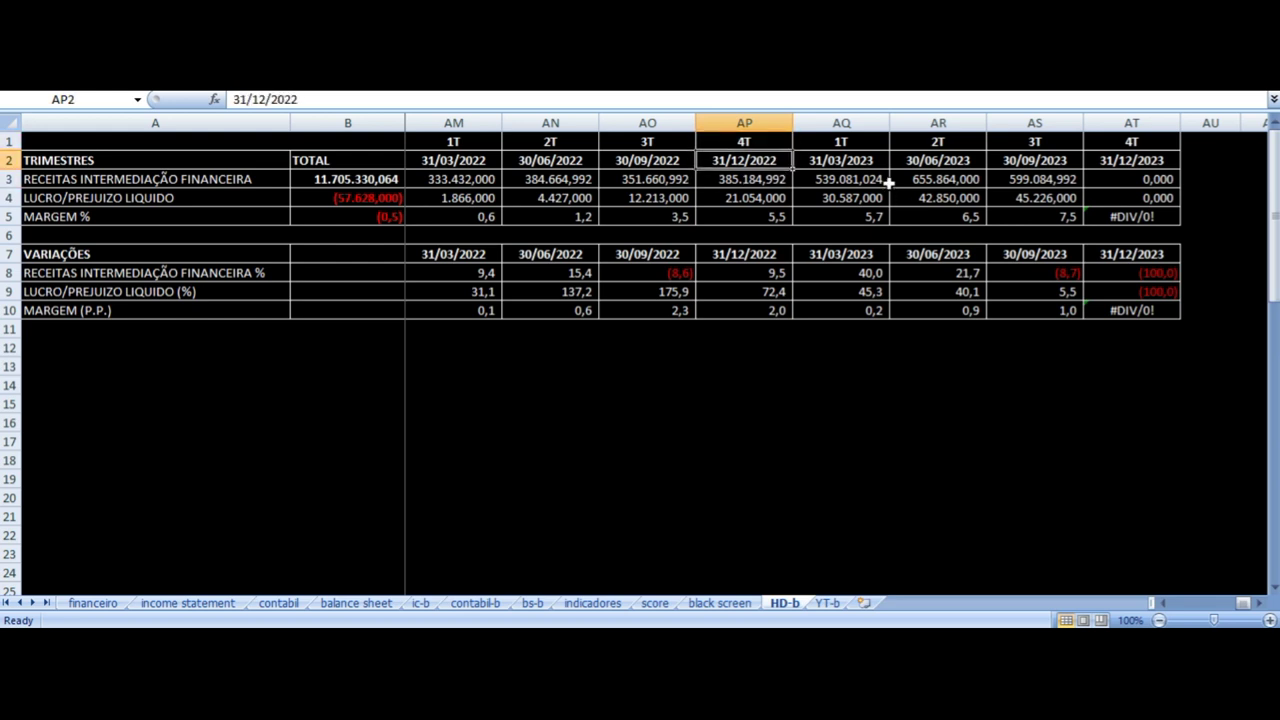
key(Down)
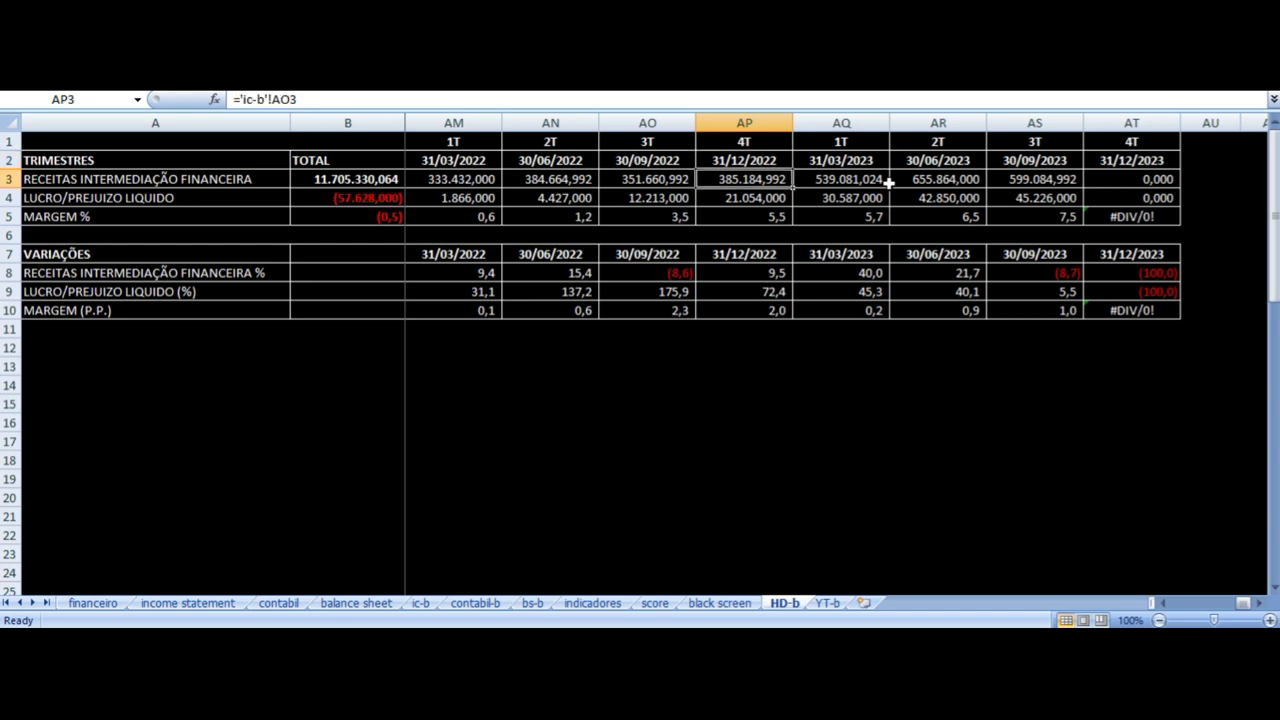
key(Down)
Compare the 1T 2023 revenue with 4T 2022 and check the 1T 2023 LUCRO/PREJUIZO LIQUIDO
key(Up)
key(Up)
key(Down)
key(Right)
key(Down)
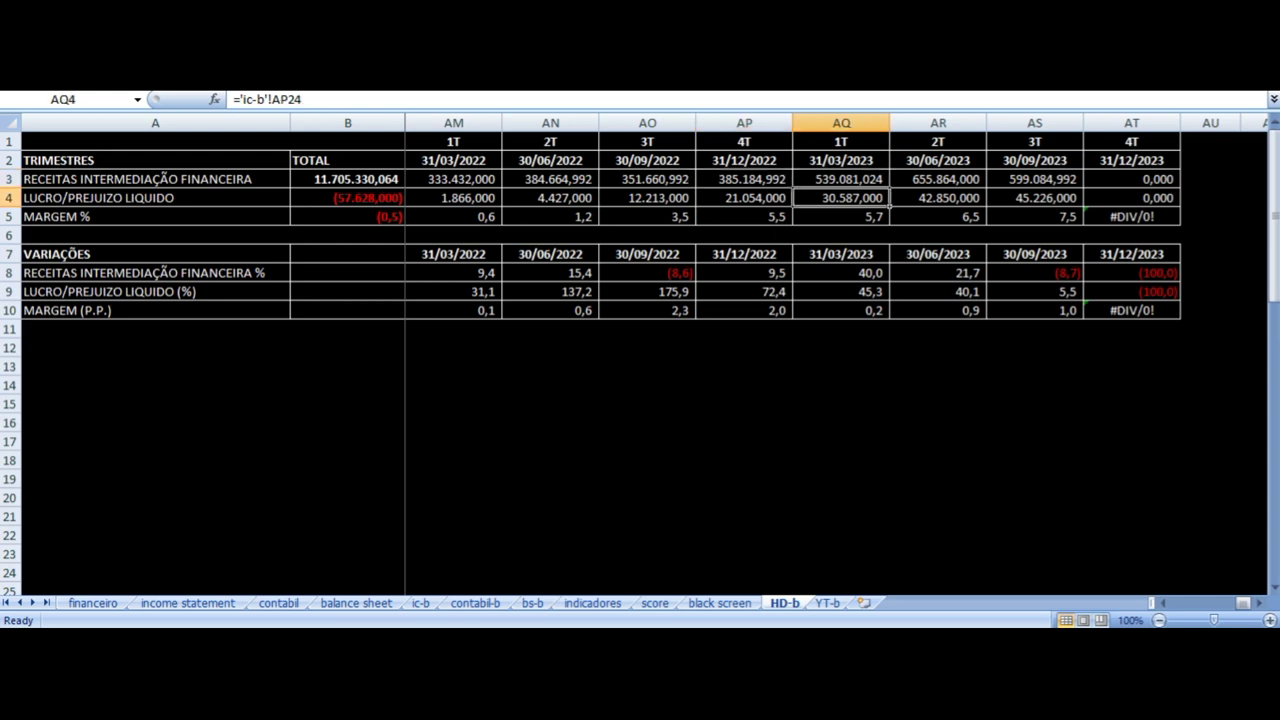
key(Up)
key(Up)
key(Up)
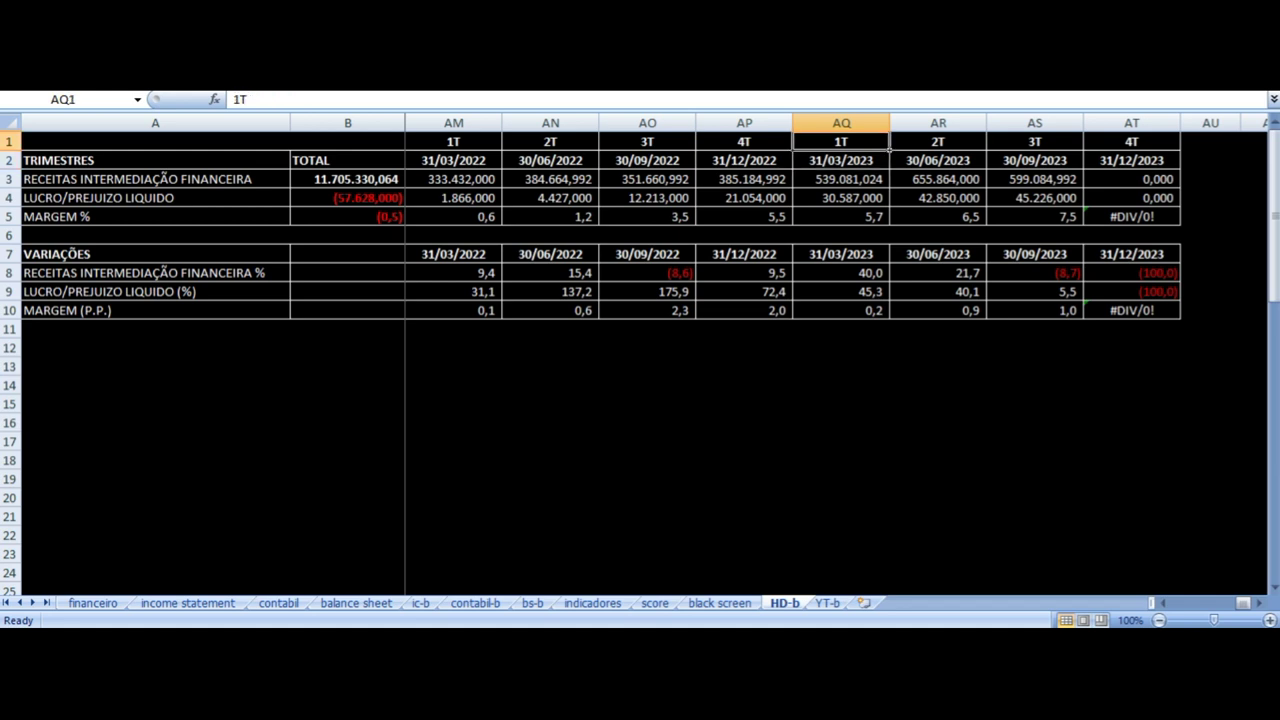
Compare the 2T 2023 revenue and LUCRO/PREJUIZO LIQUIDO with the 1T 2023 figures
key(Down)
key(Right)
key(Up)
key(Down)
key(Down)
key(Left)
key(Right)
key(Down)
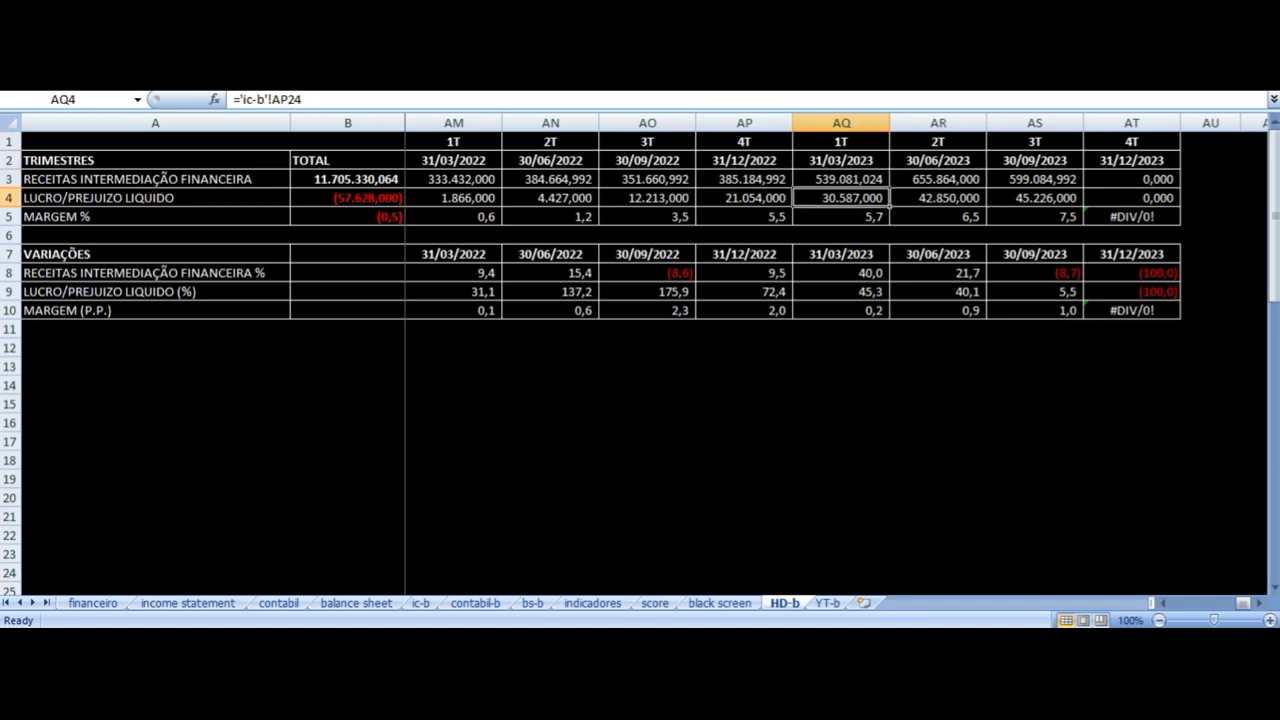
Compare the 3T 2023 revenue and LUCRO/PREJUIZO LIQUIDO with the 2T 2023 figures
key(Up)
key(Up)
key(Up)
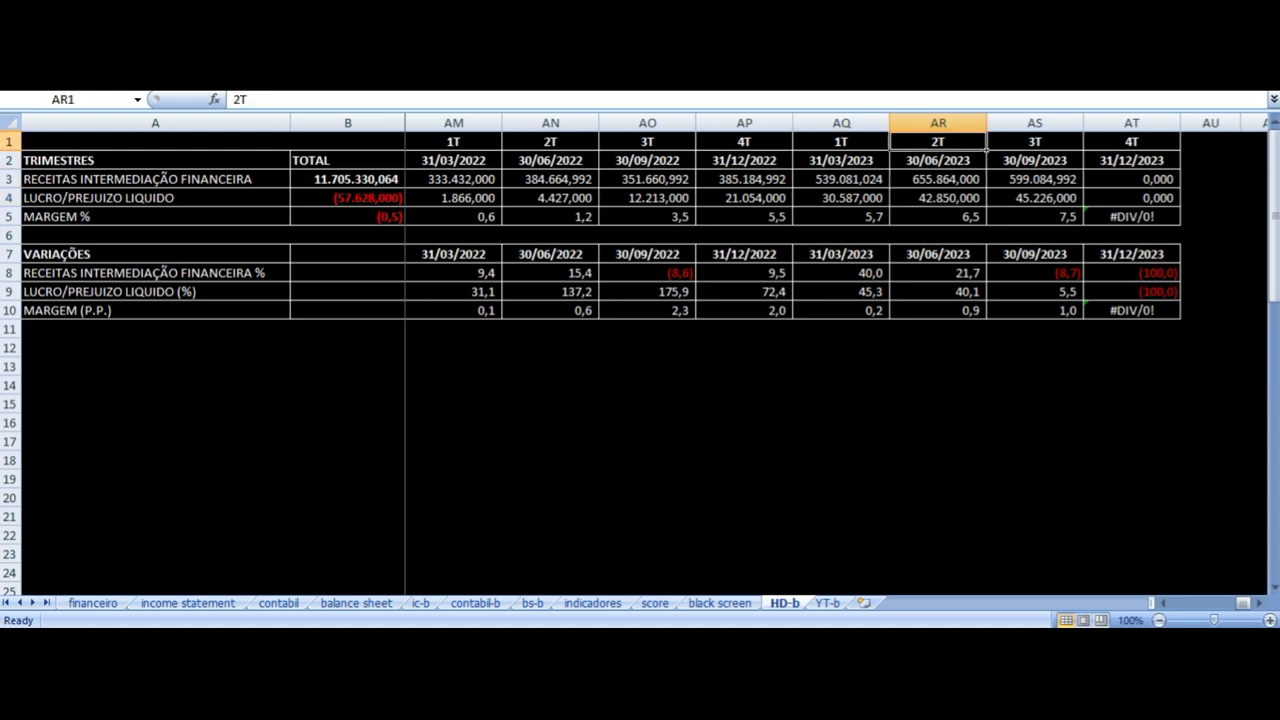
key(Down)
key(Down)
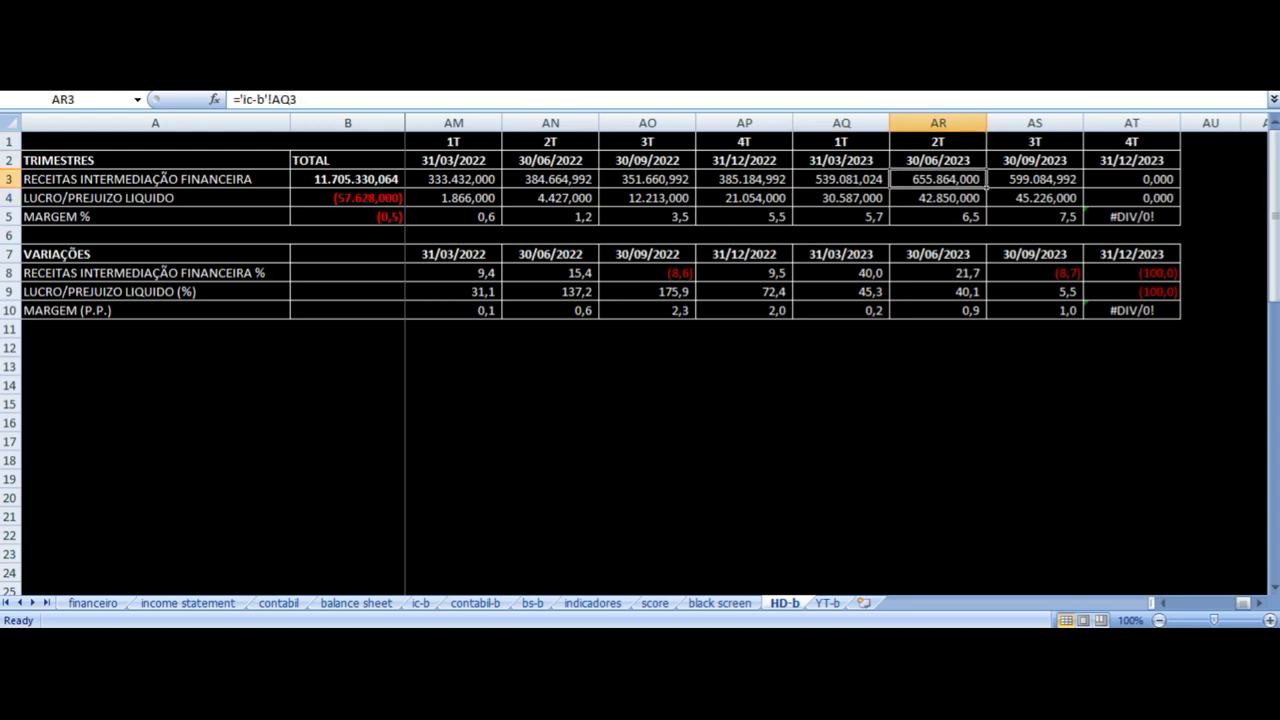
key(Right)
key(Down)
key(Left)
key(Right)
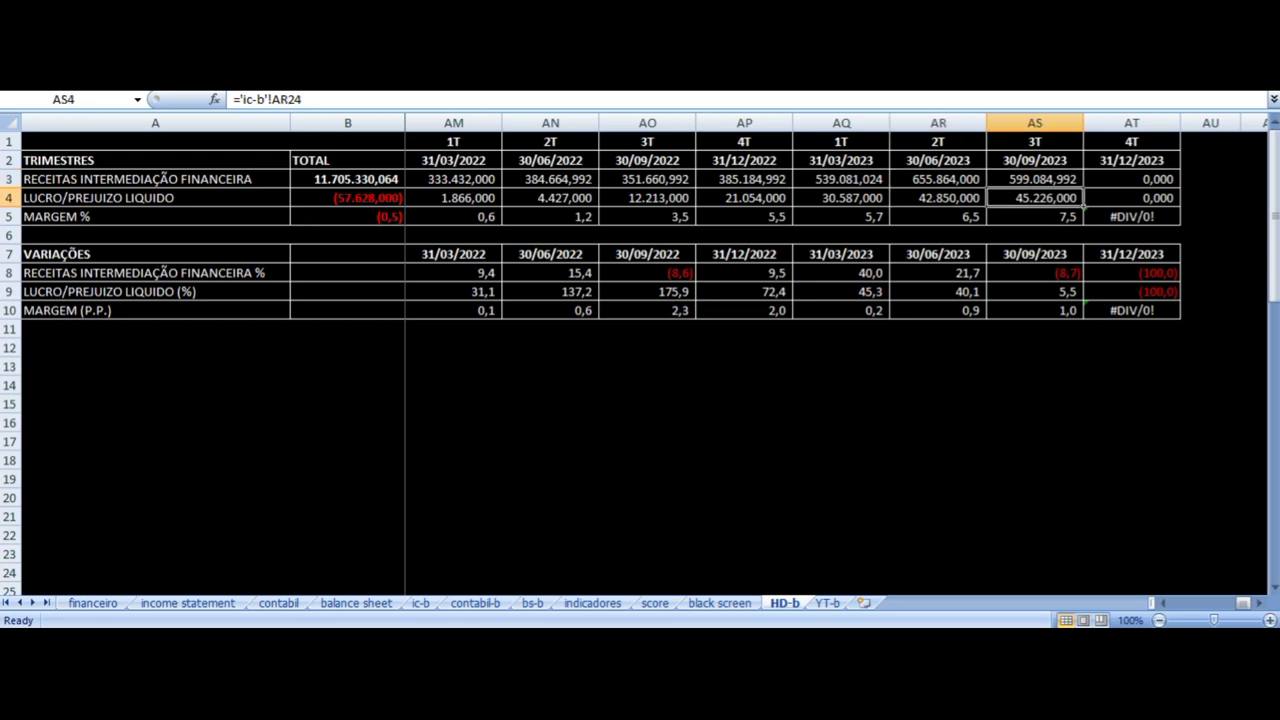
Check the MARGEM % of the quarter ending 30/09/2023 and return to the quarter headings
key(Down)
key(Up)
key(Up)
key(Up)
key(Up)
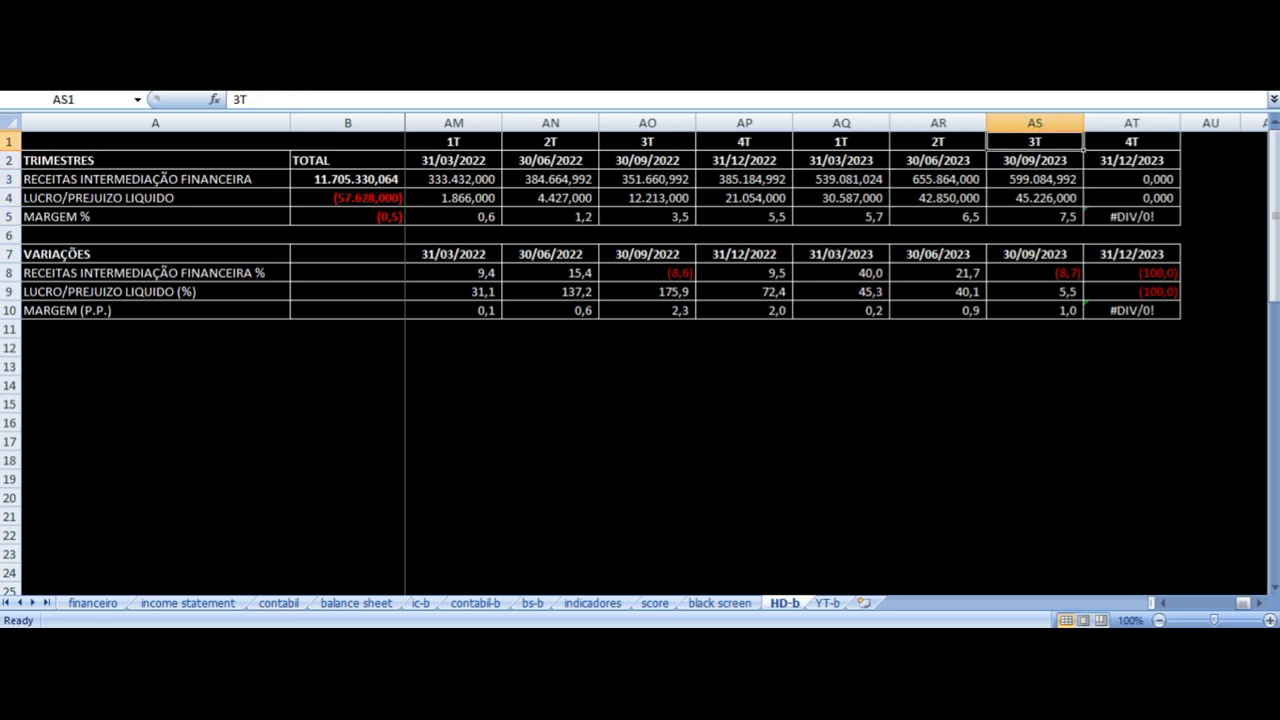
key(Left)
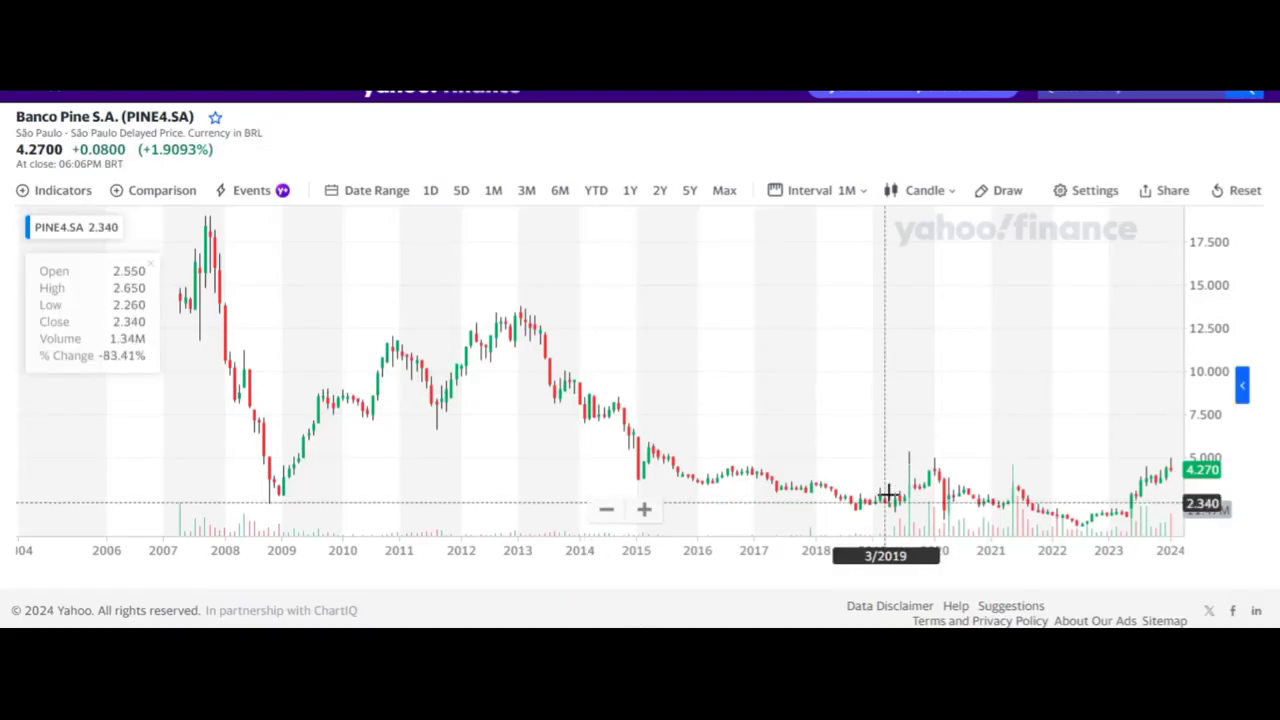
Examine Banco Pine's long-term monthly price chart in Yahoo Finance, and check PINE4's price variation since 1/12/23 in the Google Sheets stock quotes
scroll(780, 441, down, 3)
scroll(834, 429, up, 6)
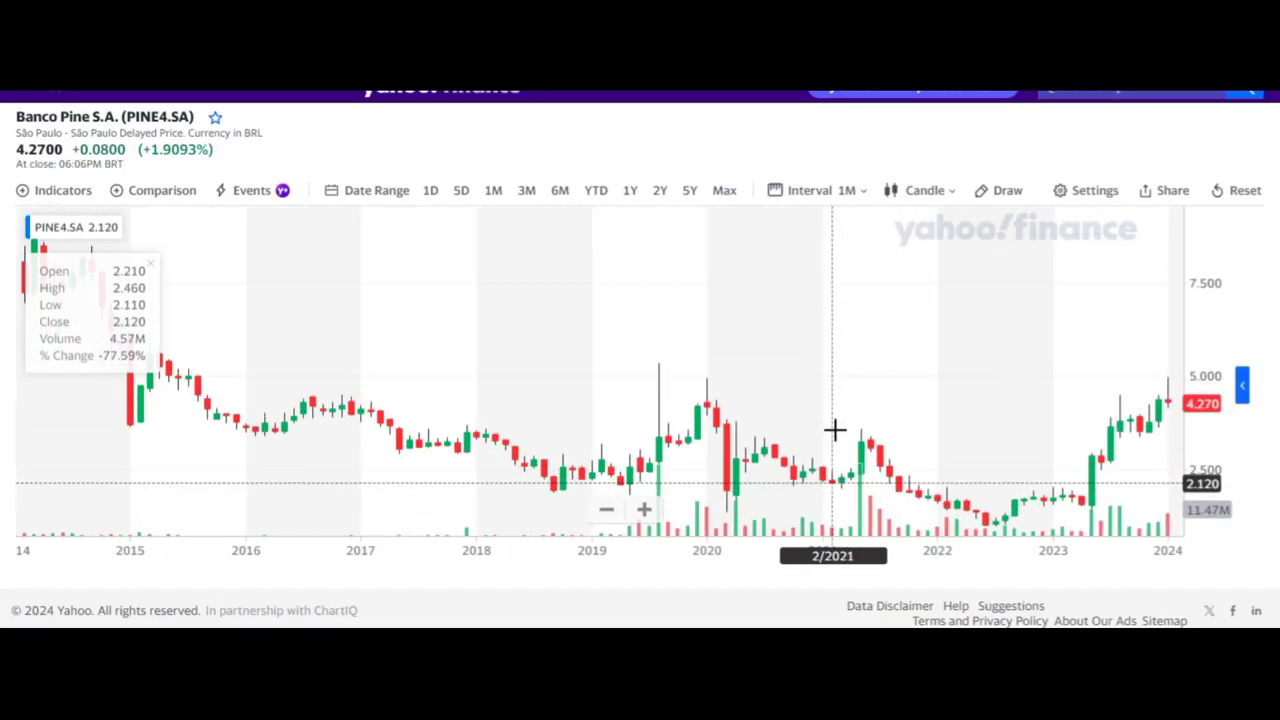
scroll(646, 394, down, 6)
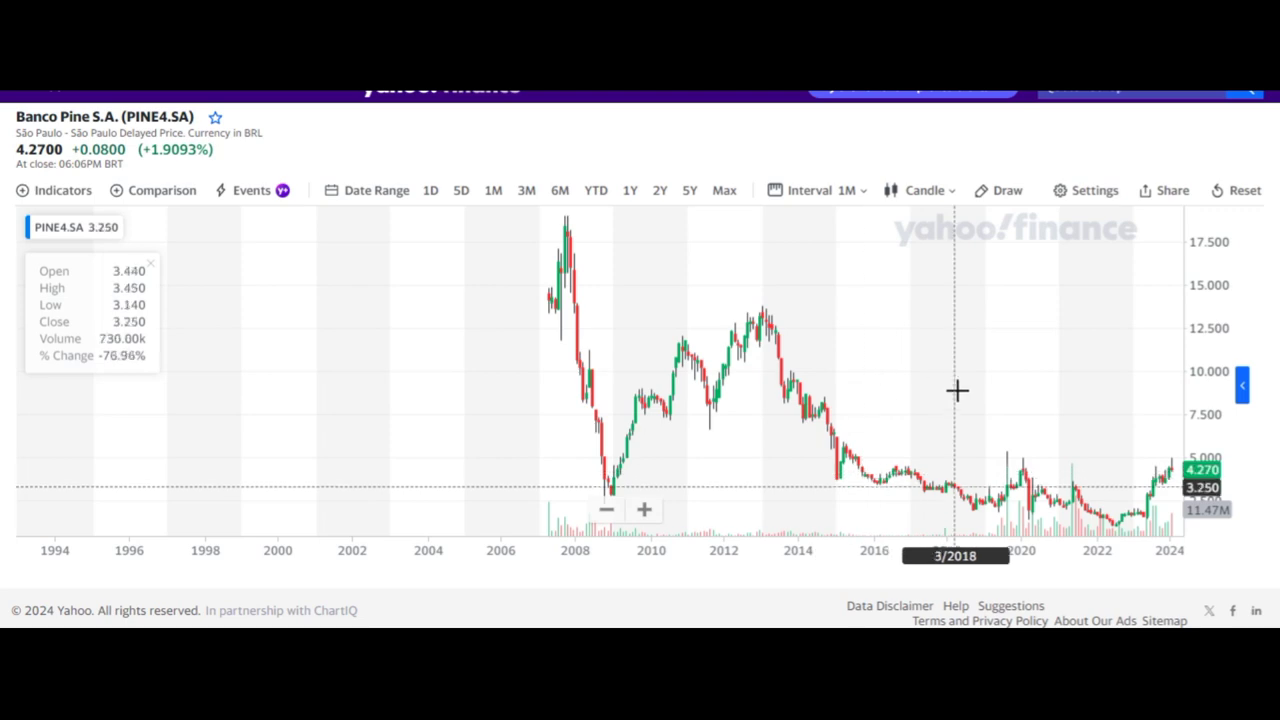
scroll(882, 388, up, 3)
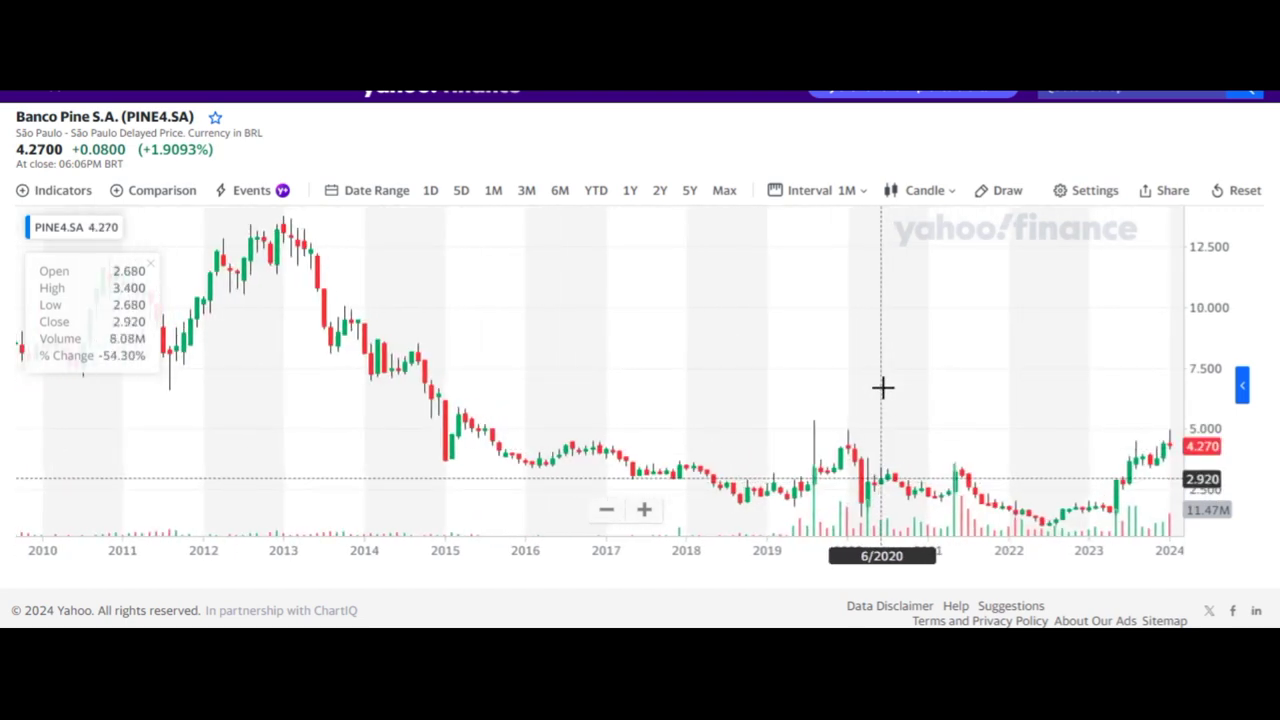
scroll(757, 329, down, 2)
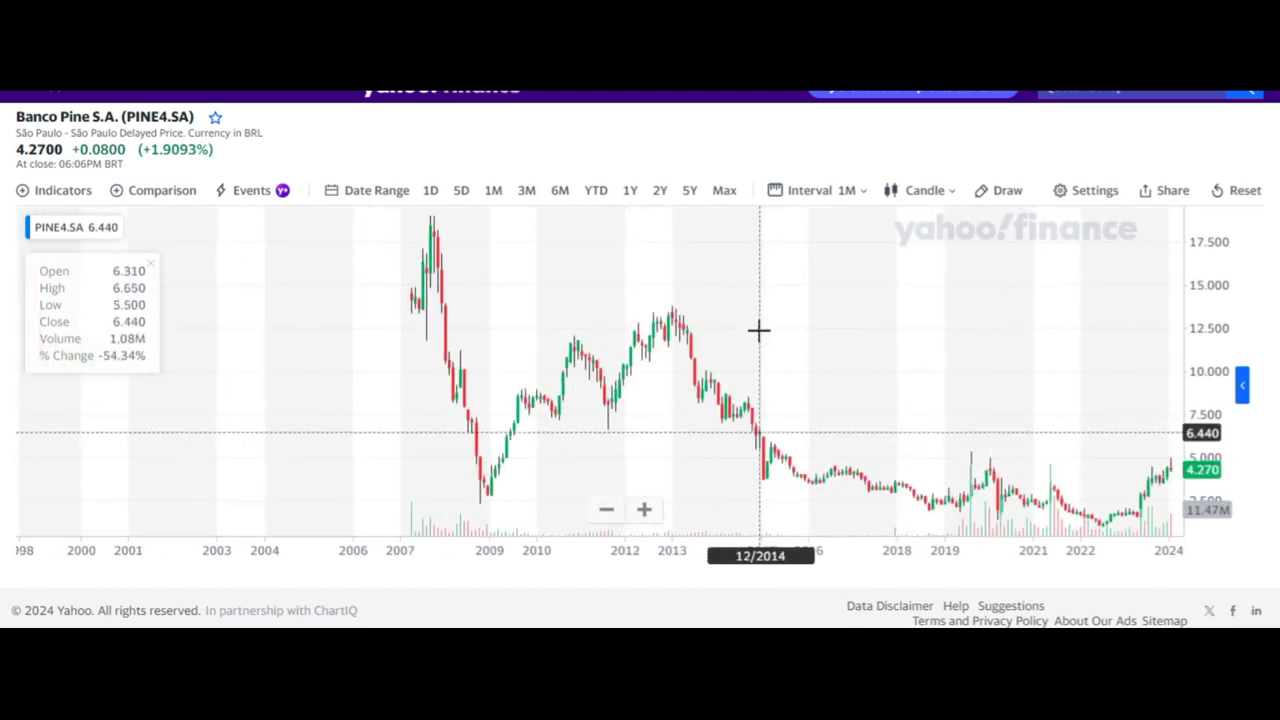
scroll(759, 329, down, 1)
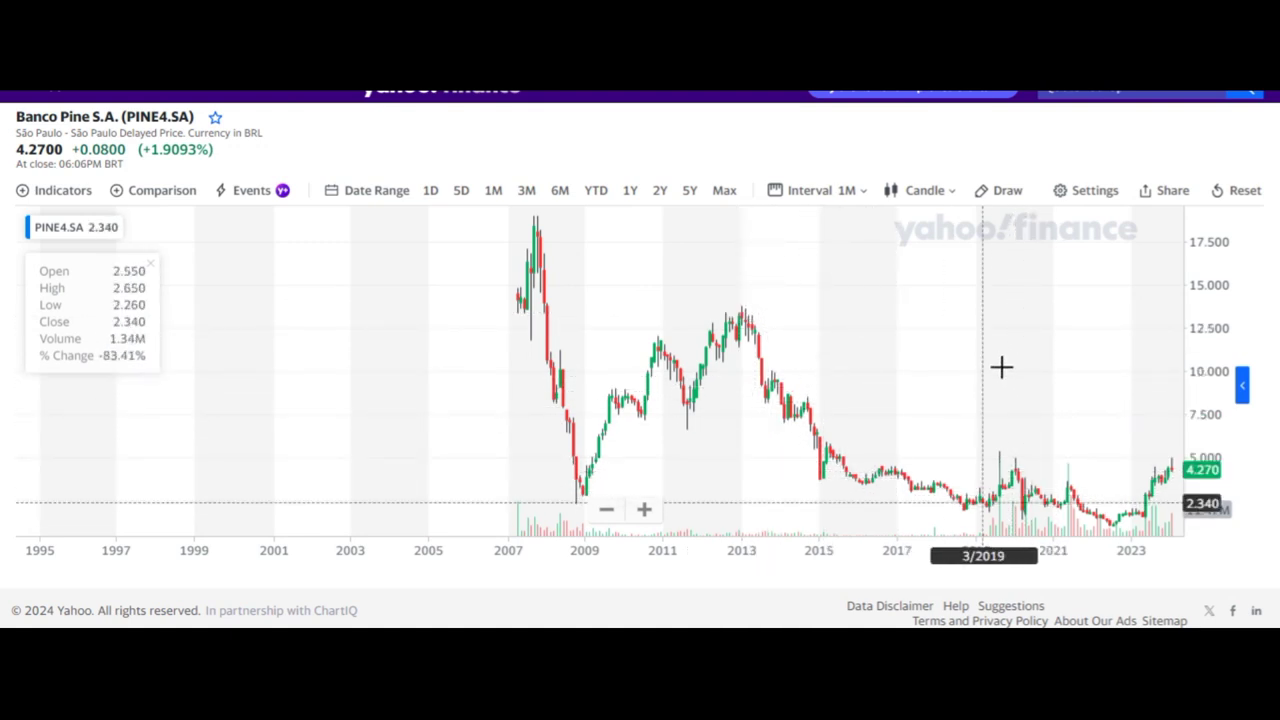
scroll(1045, 396, up, 3)
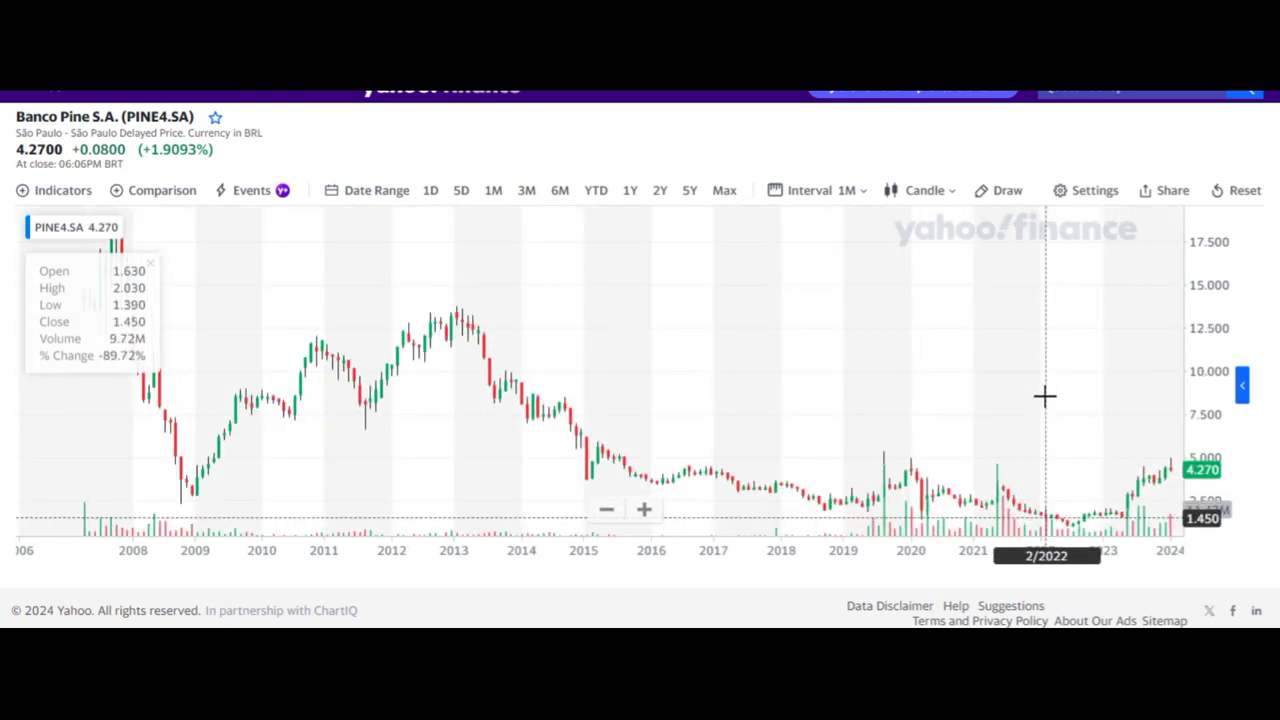
scroll(814, 340, down, 3)
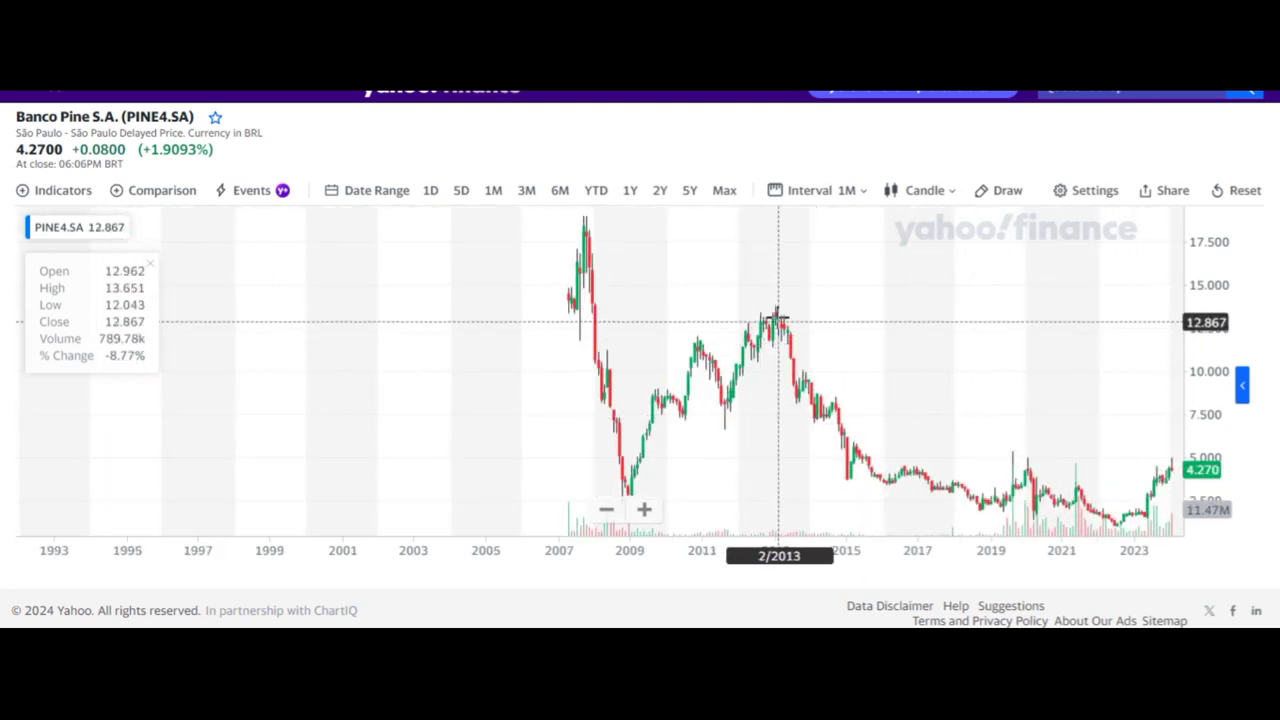
scroll(834, 343, up, 3)
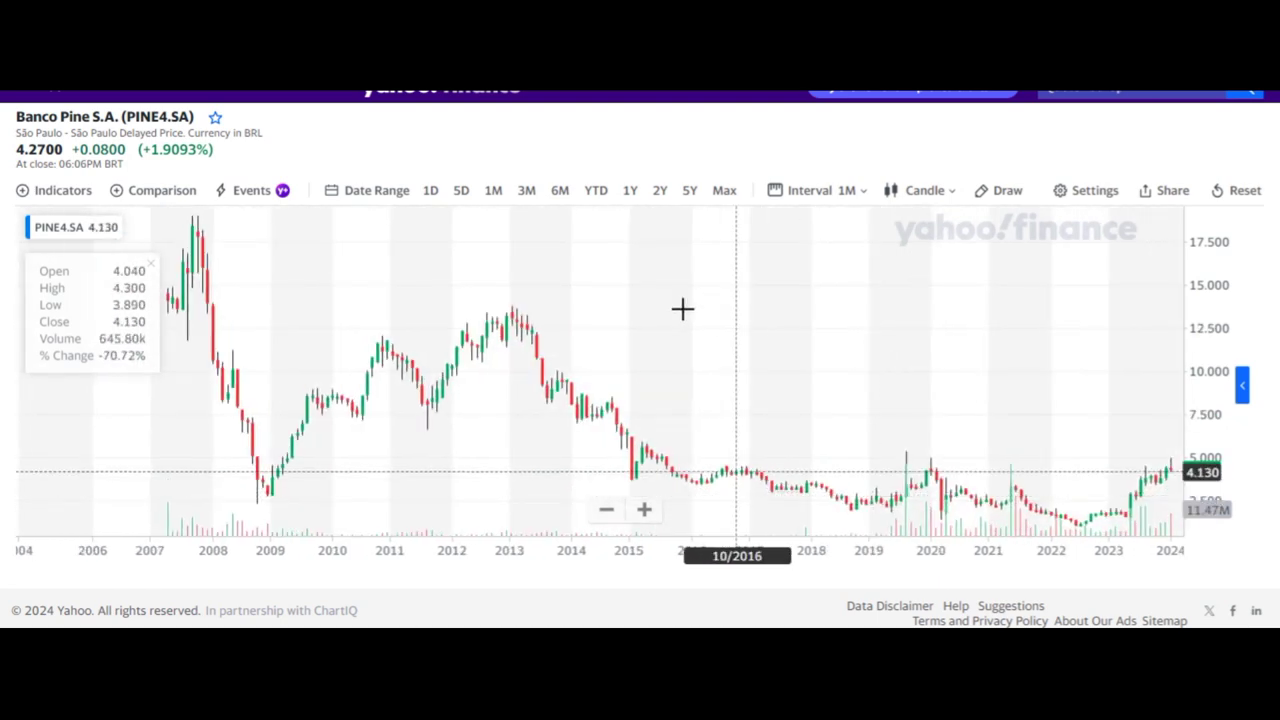
click(238, 98)
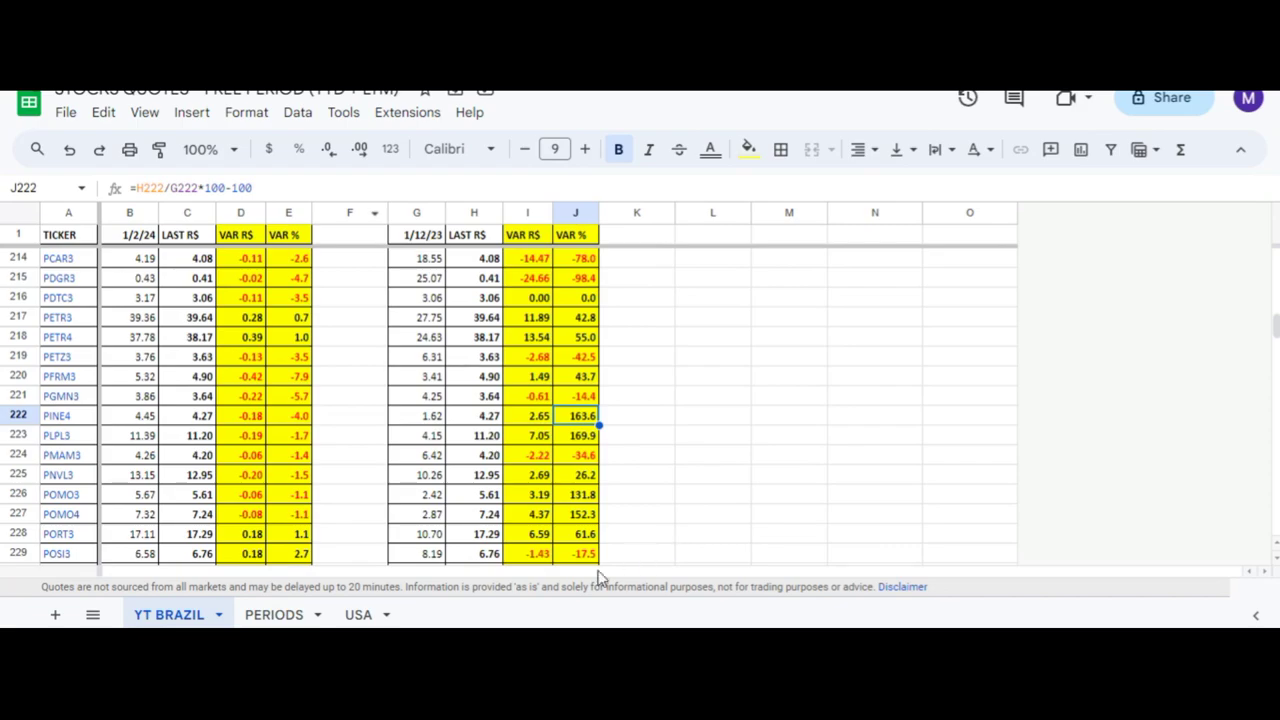
Switch back to the Excel workbook and review the 3T23 versus 3T22 and 2T23 comparison tables at the start of the YT-b sheet
click(555, 627)
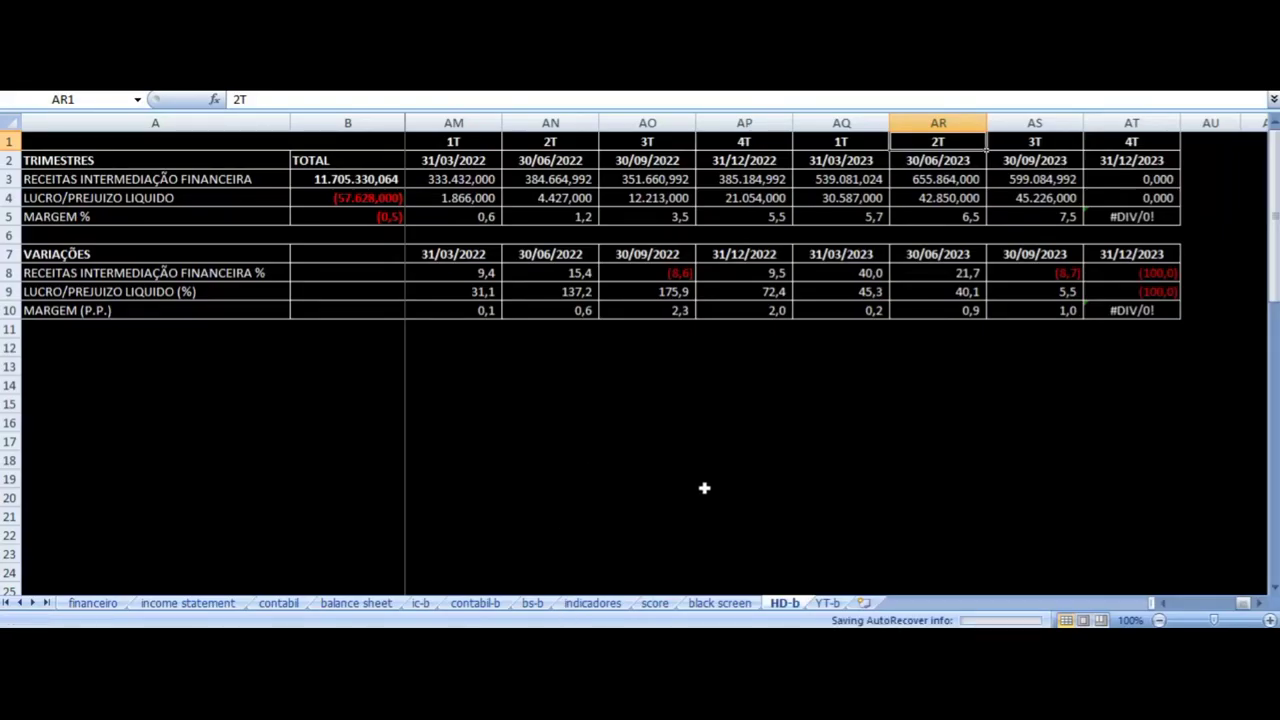
click(827, 604)
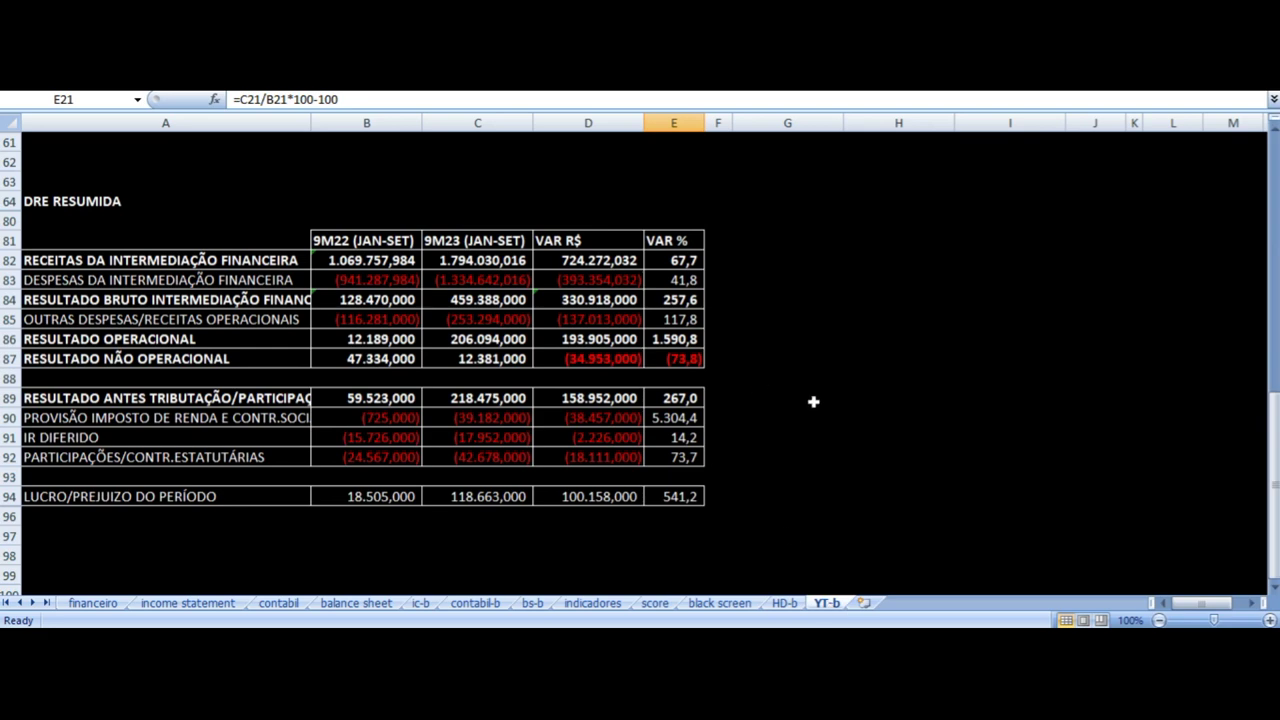
scroll(813, 401, up, 11)
scroll(813, 401, up, 9)
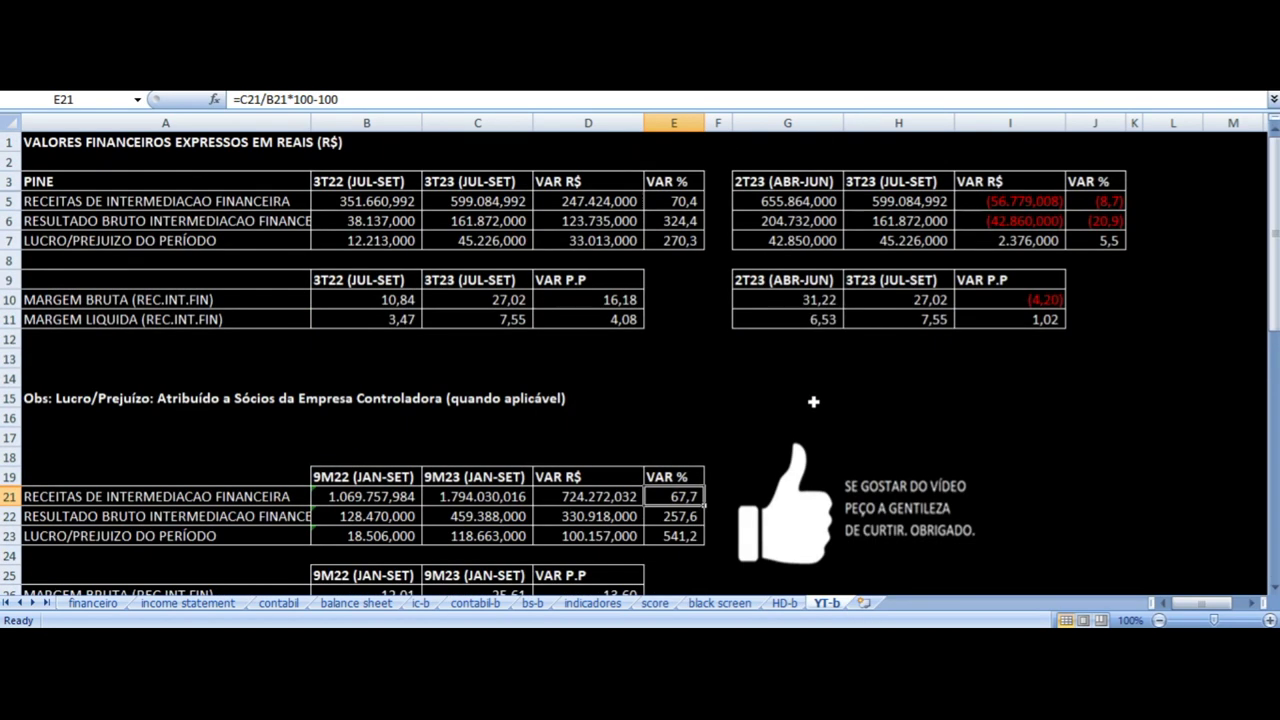